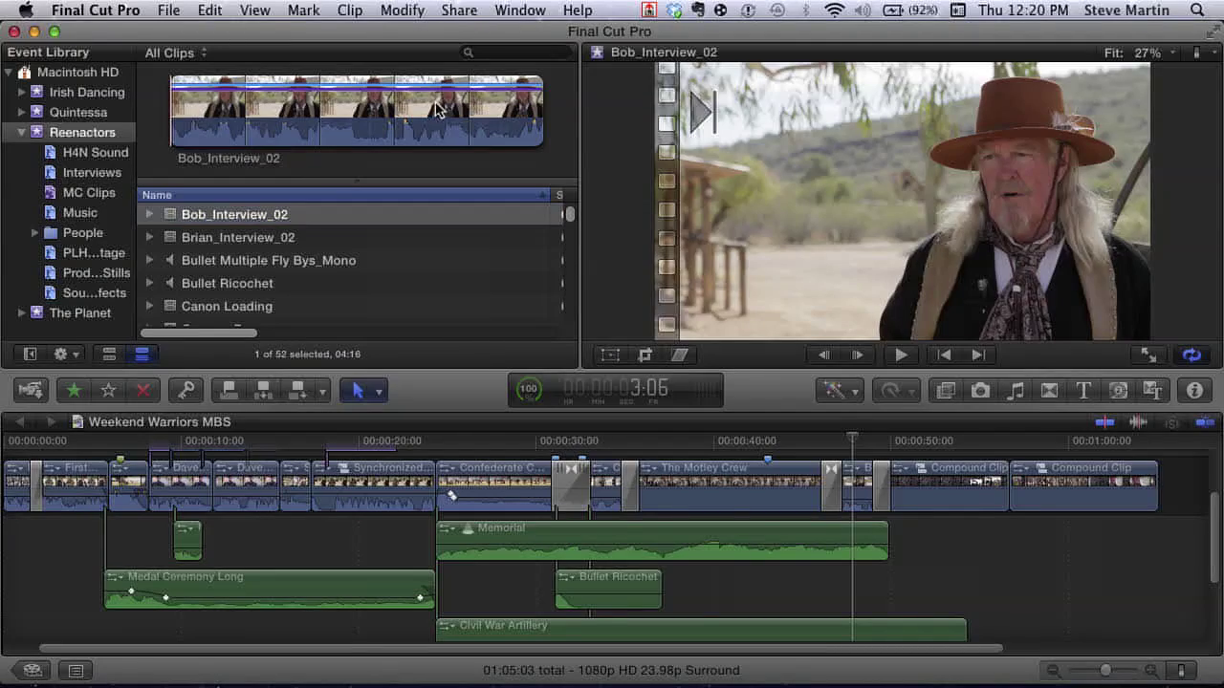
Filter the Reenactors event to clips whose type is Layered Graphic.
click(467, 55)
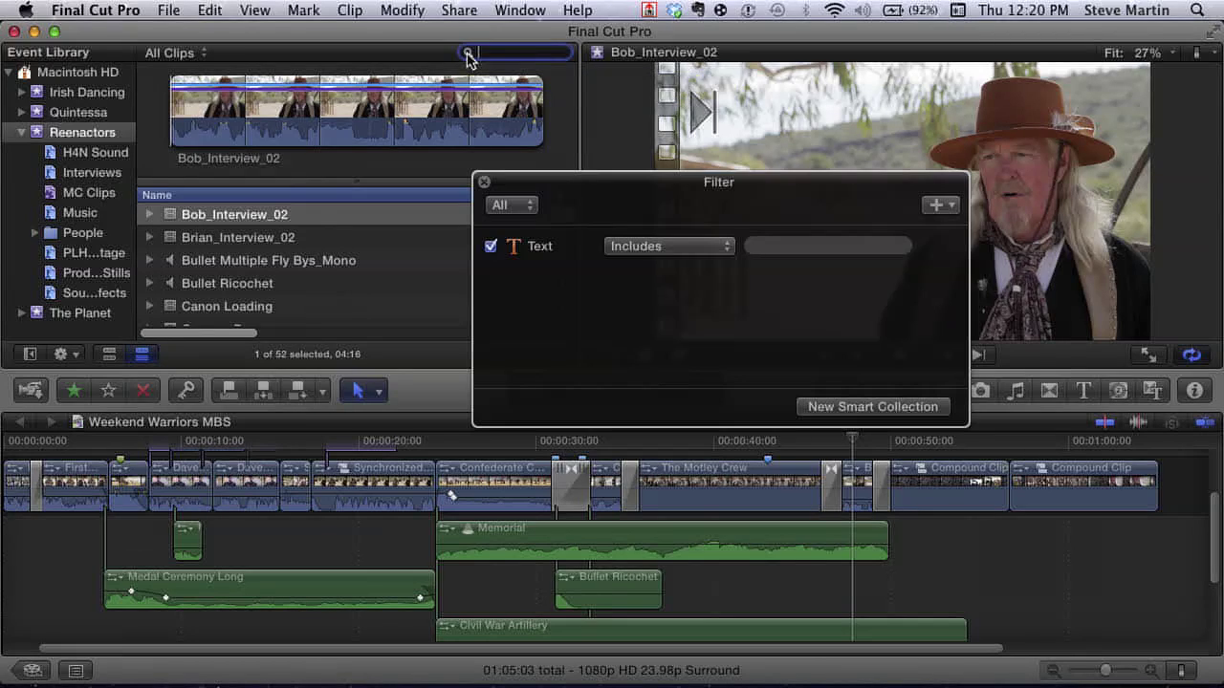
click(936, 207)
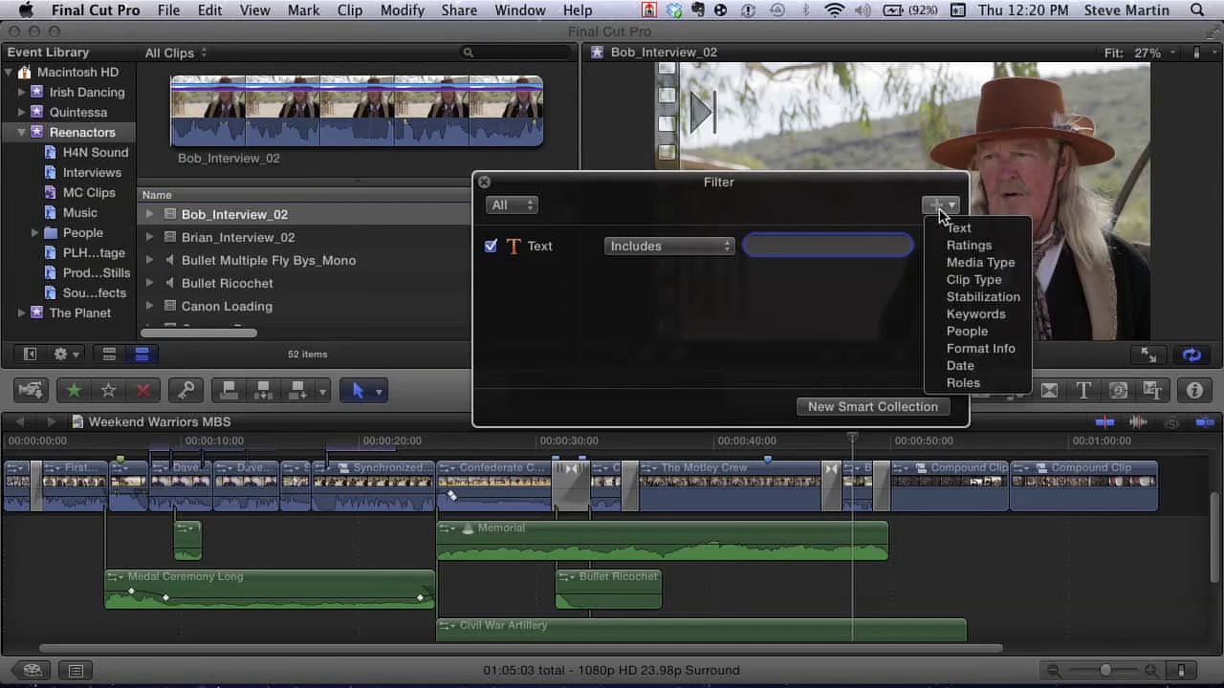
click(957, 280)
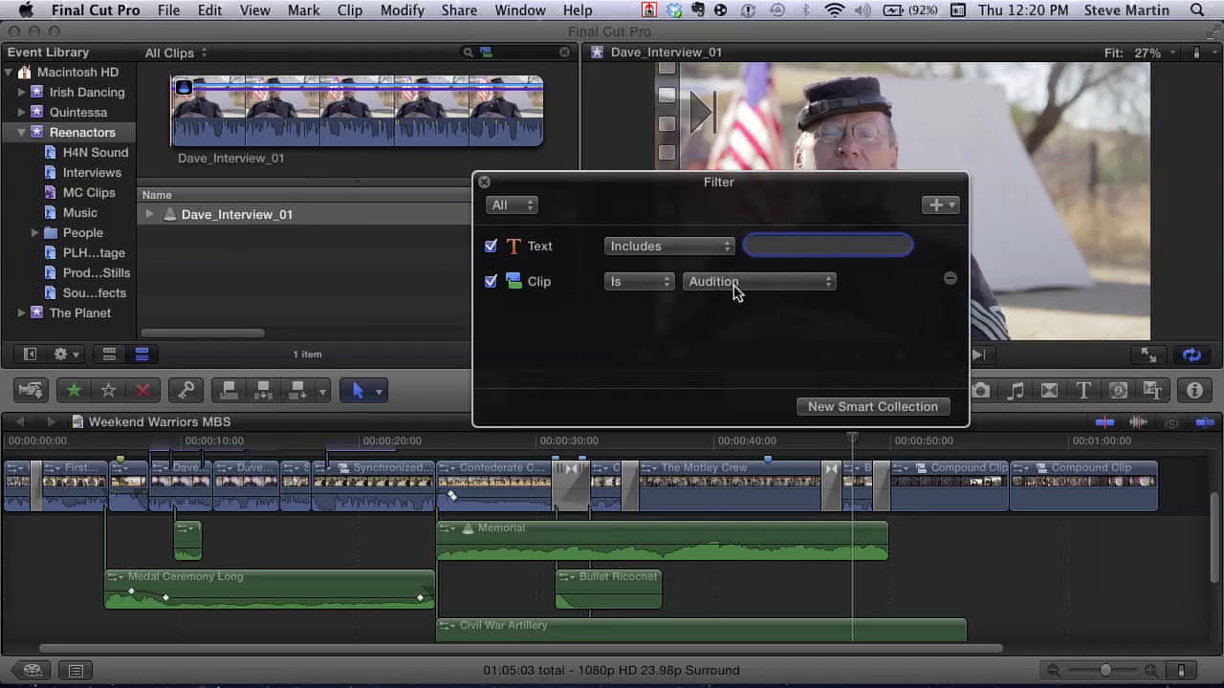
click(735, 287)
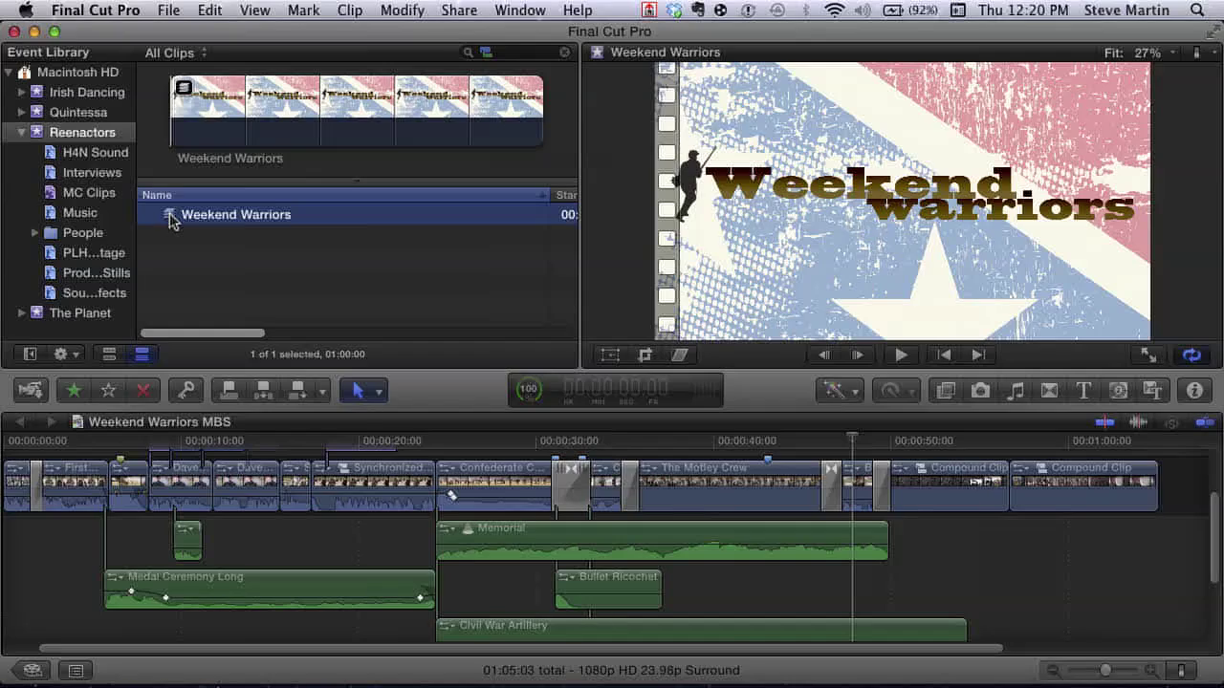
Open the Weekend Warriors layered graphic in the timeline and connect a Basic Title above its layers.
double_click(171, 219)
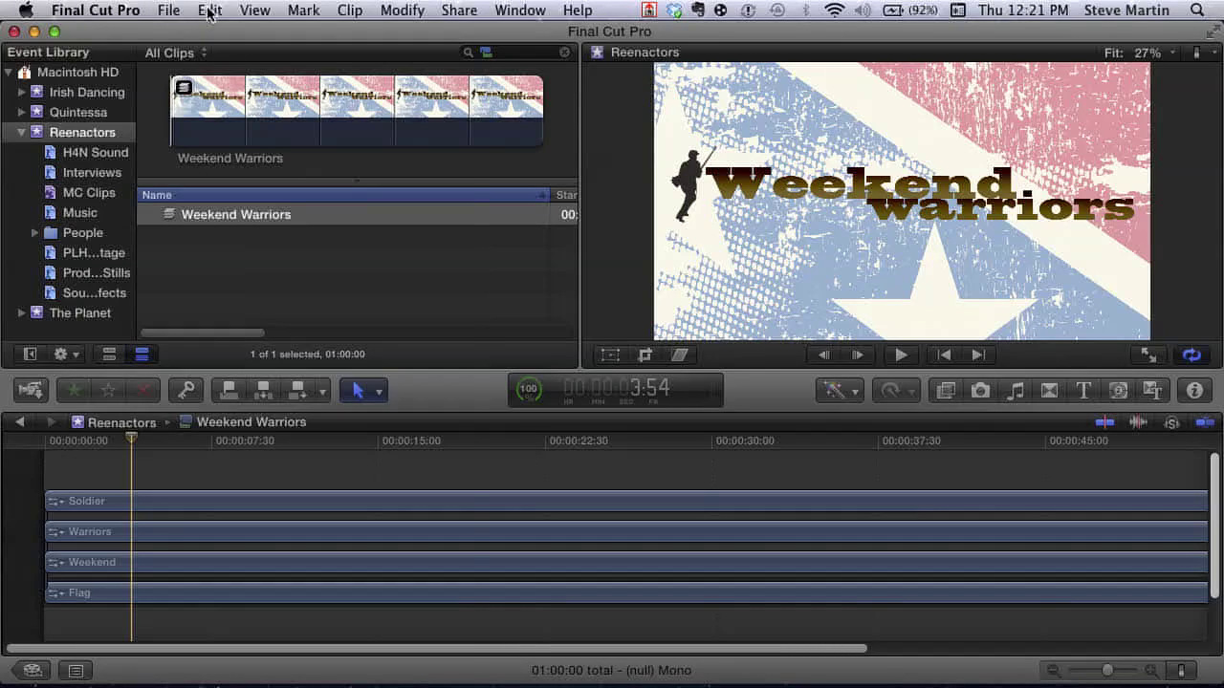
click(210, 10)
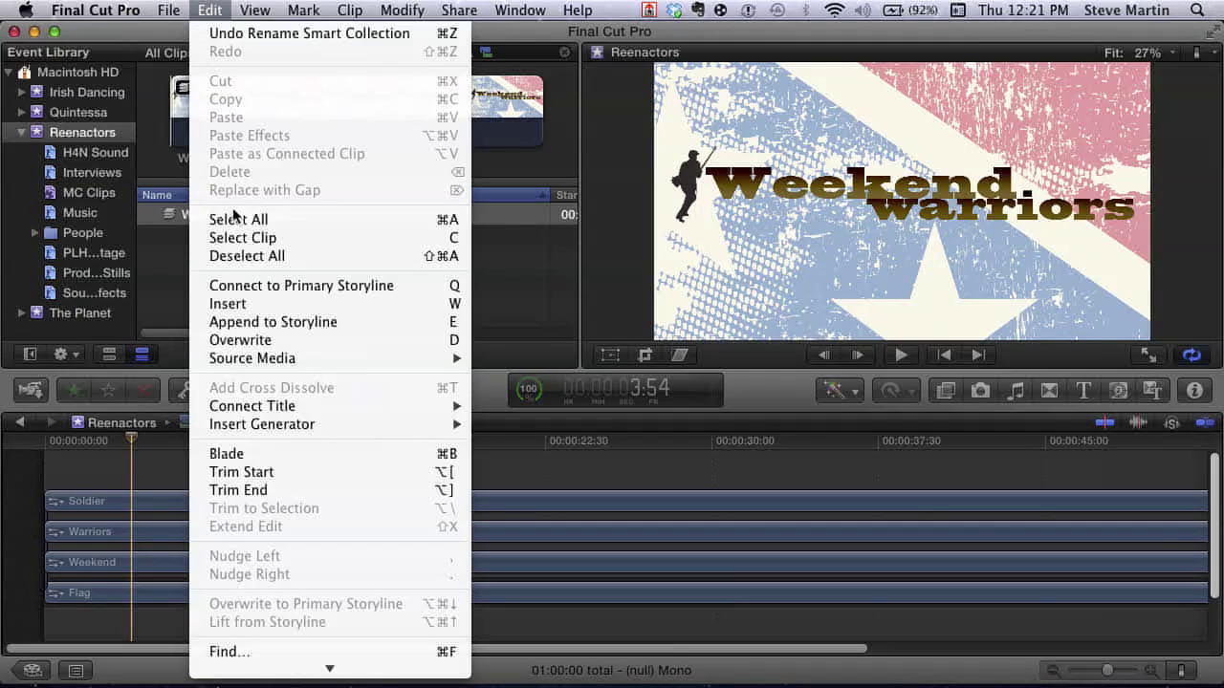
mouse_move(268, 406)
click(522, 407)
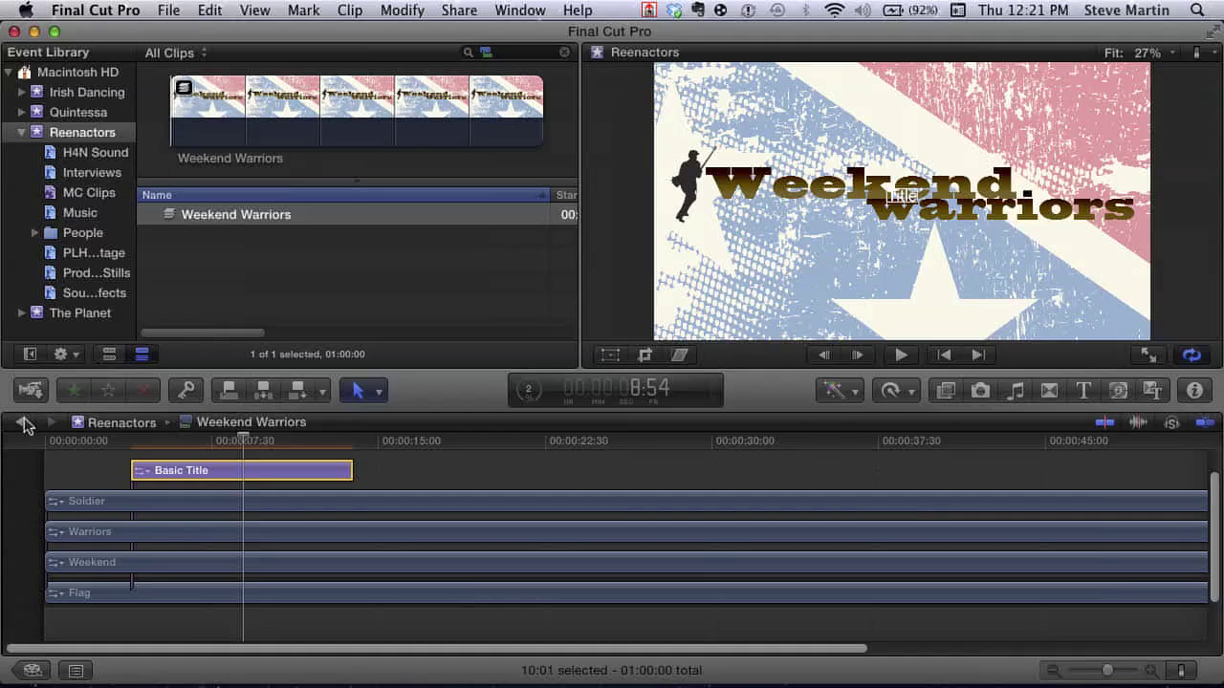
Return to the Weekend Warriors MBS project and change the event filter's clip type to Compound.
click(23, 426)
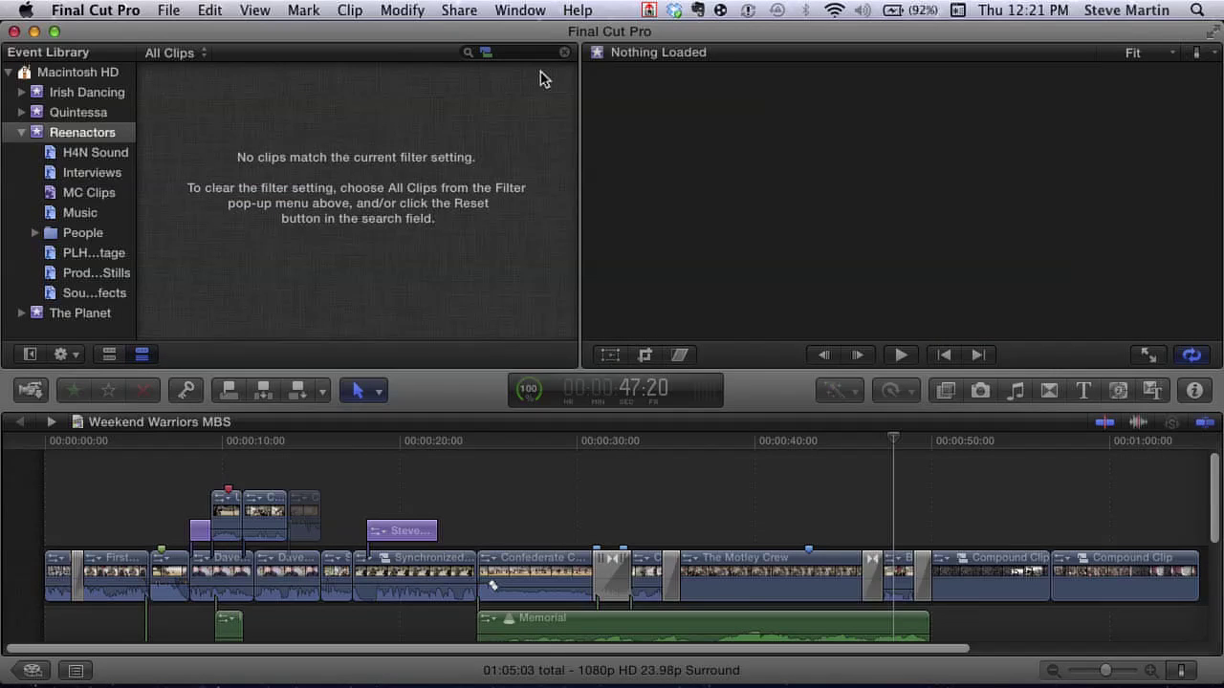
click(469, 57)
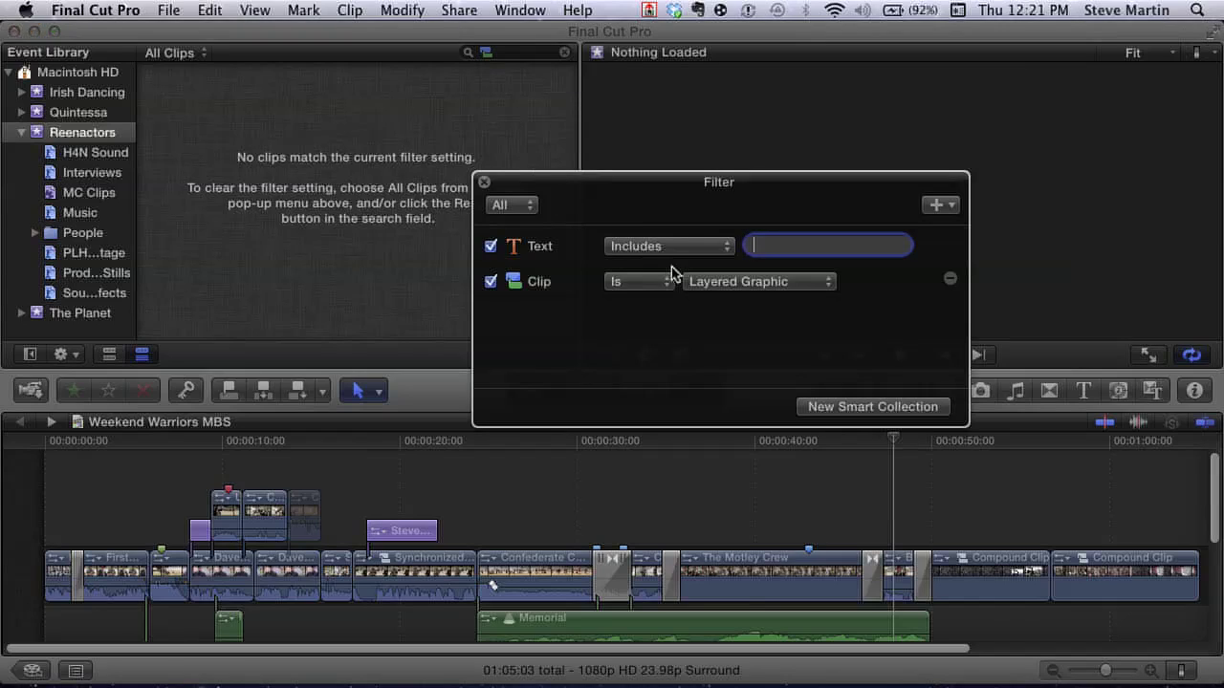
click(717, 283)
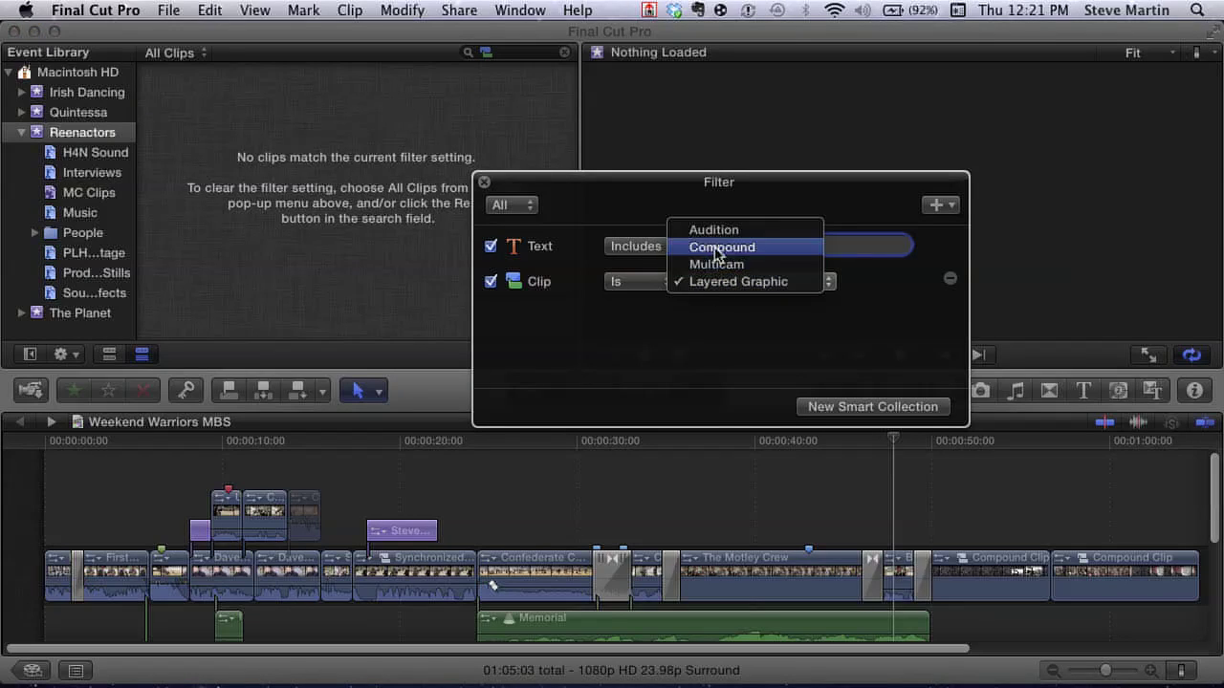
click(719, 248)
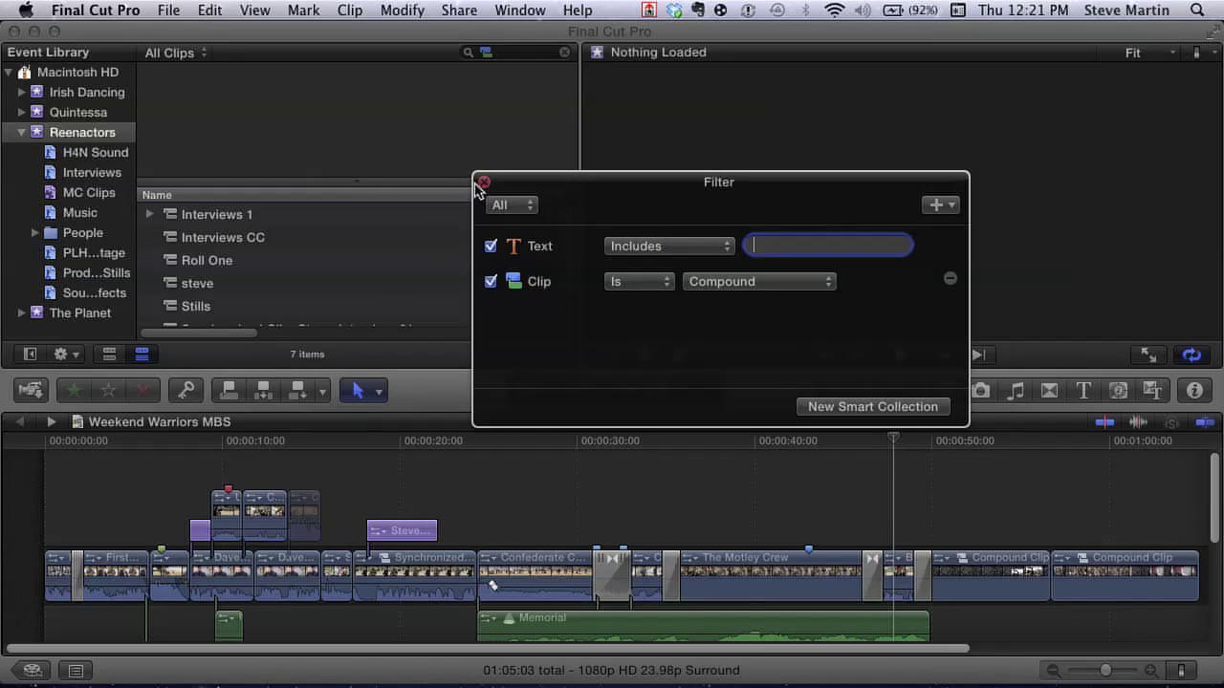
click(483, 182)
scroll(360, 258, down, 3)
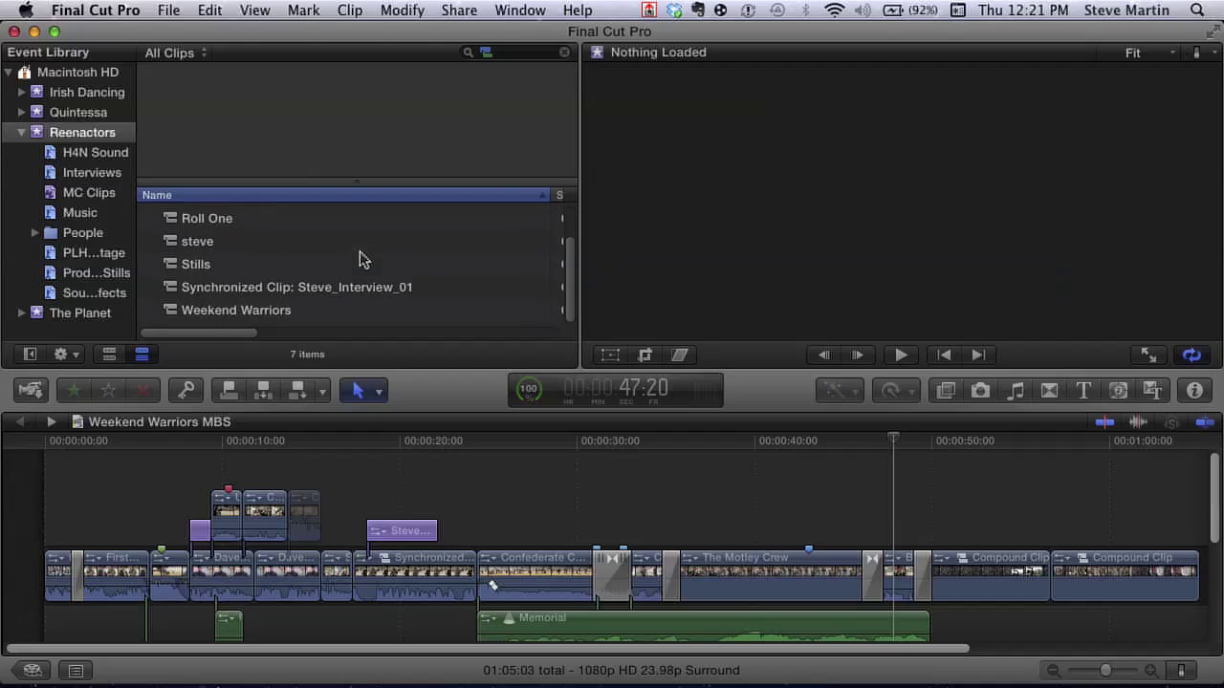
Open the Weekend Warriors compound clip in the timeline and delete its Basic Title.
click(203, 319)
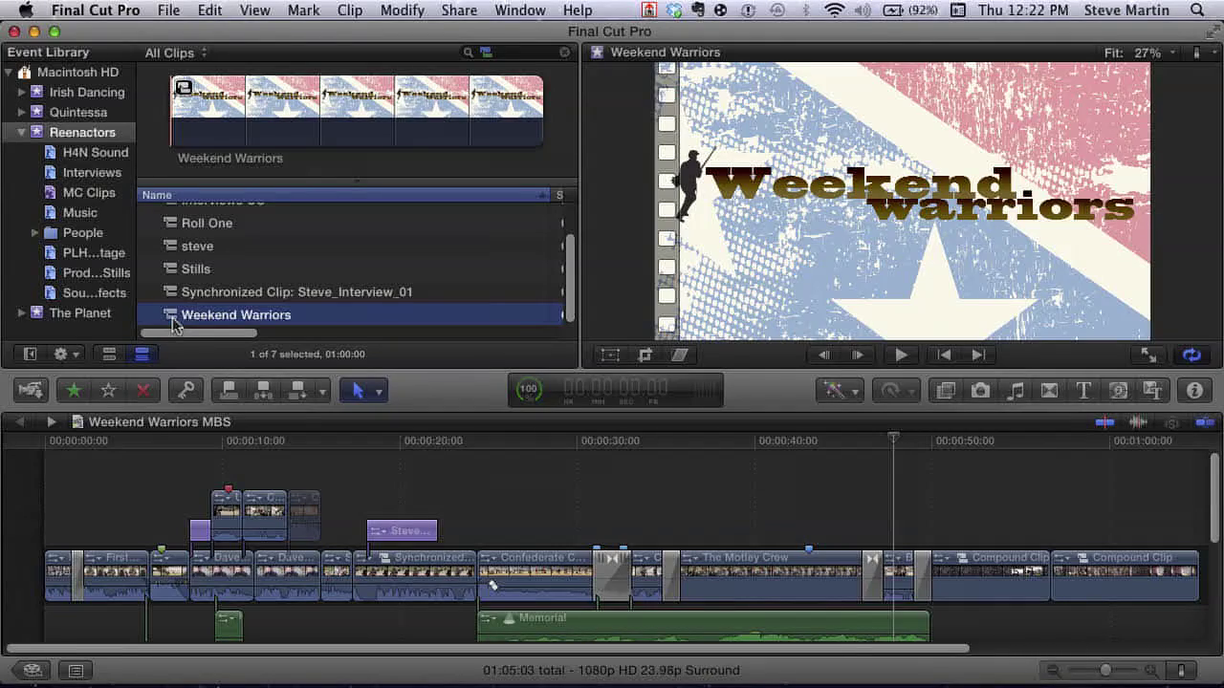
double_click(173, 316)
scroll(239, 535, up, 3)
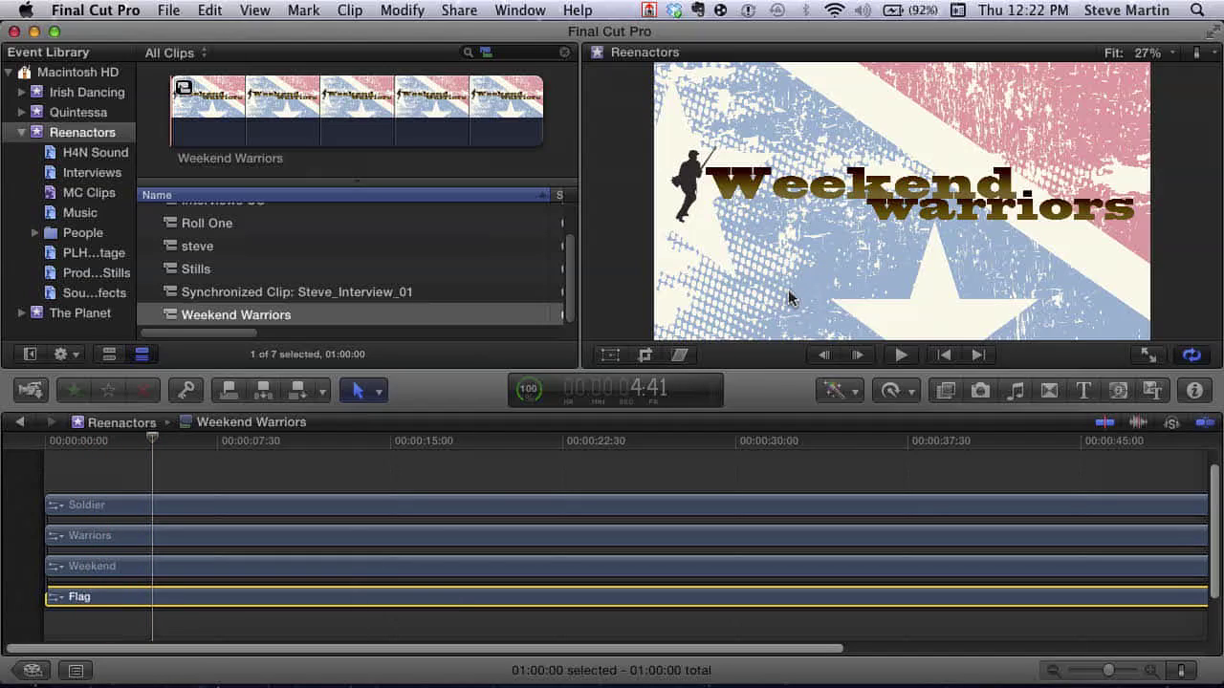
Select the Weekend, Warriors and Soldier layers in turn, and enable Clip Skimming.
click(124, 567)
click(108, 538)
click(103, 504)
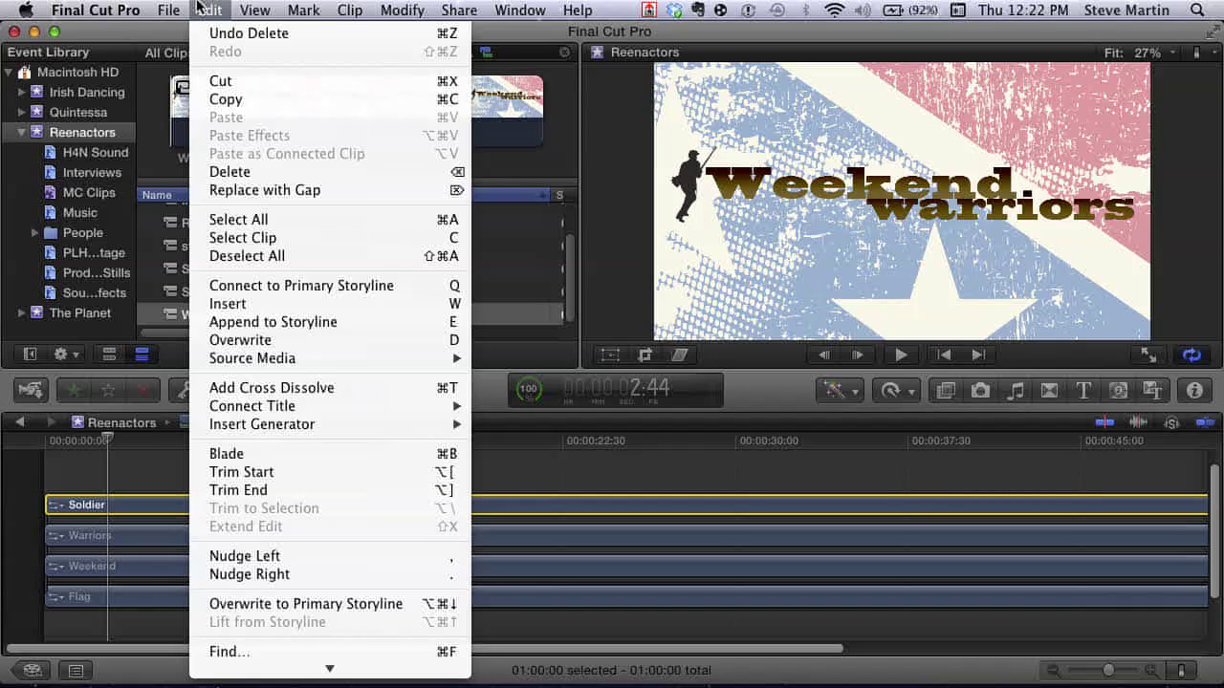
mouse_move(243, 12)
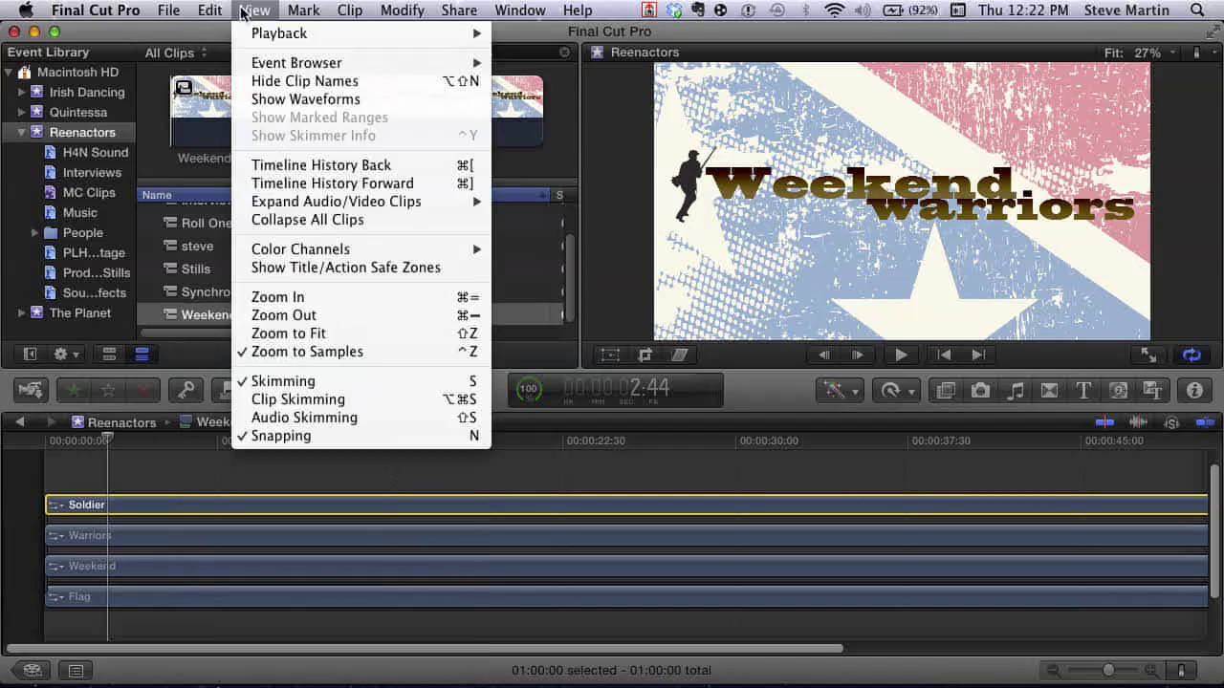
click(287, 400)
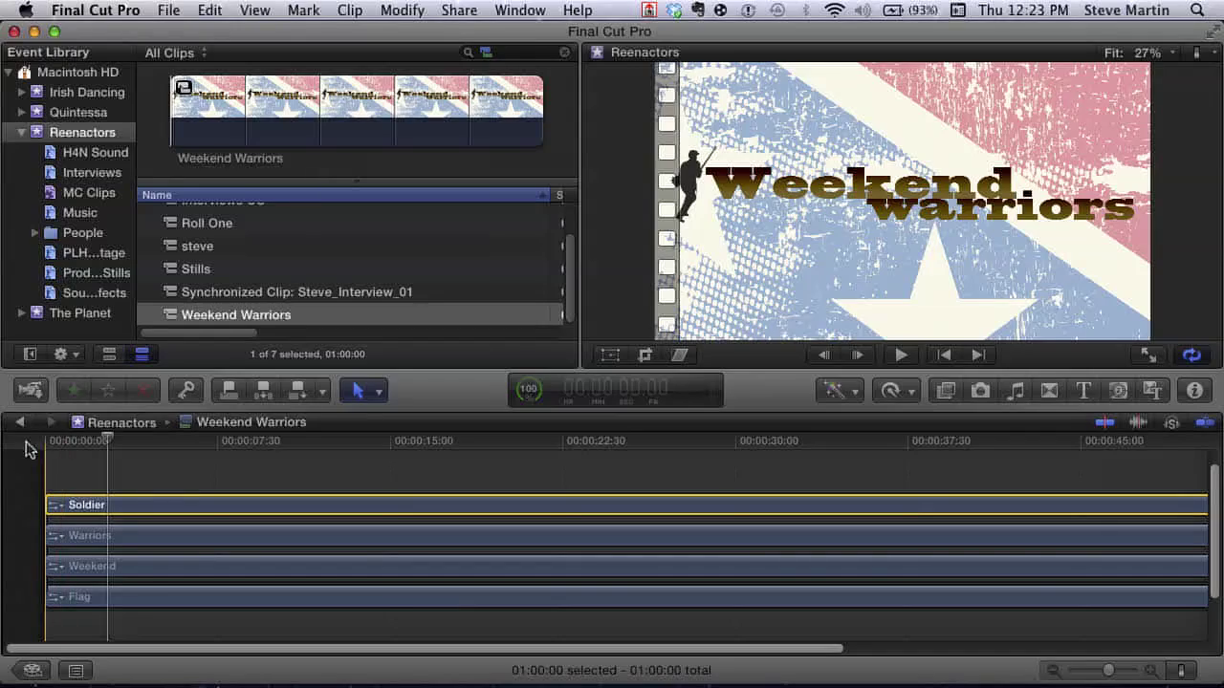
Return to the Weekend Warriors MBS project and replace its last Compound Clip with the Weekend Warriors clip, using the plain Replace option.
click(20, 421)
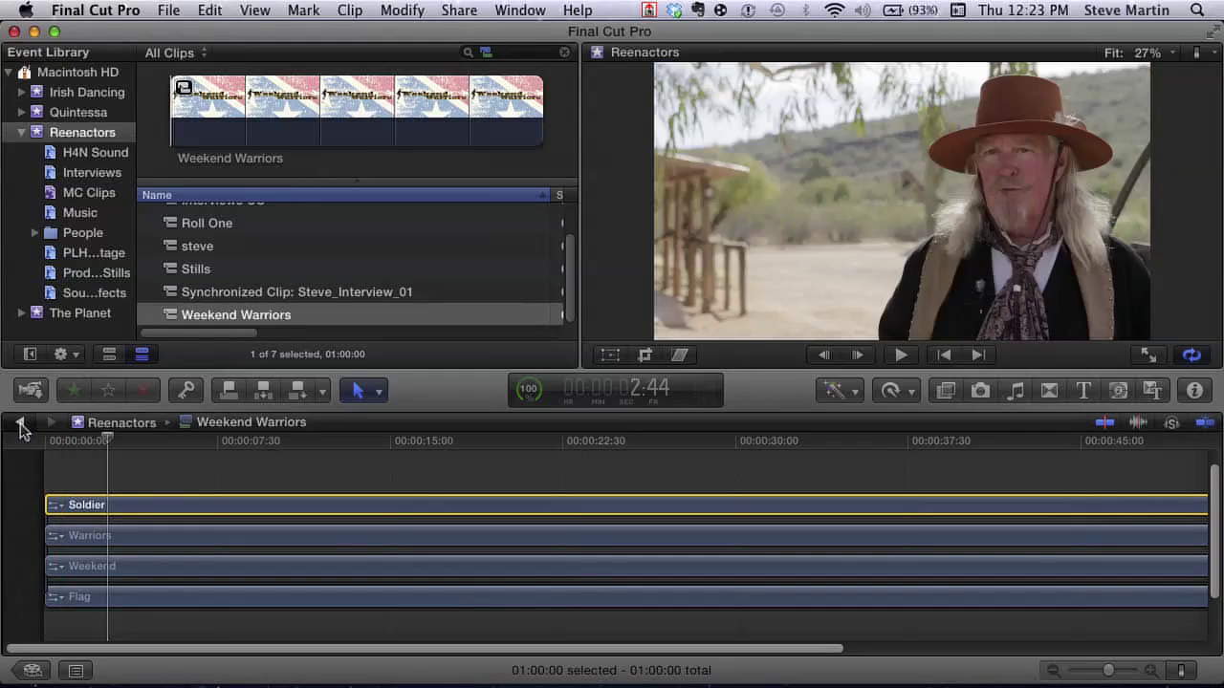
scroll(421, 506, right, 2)
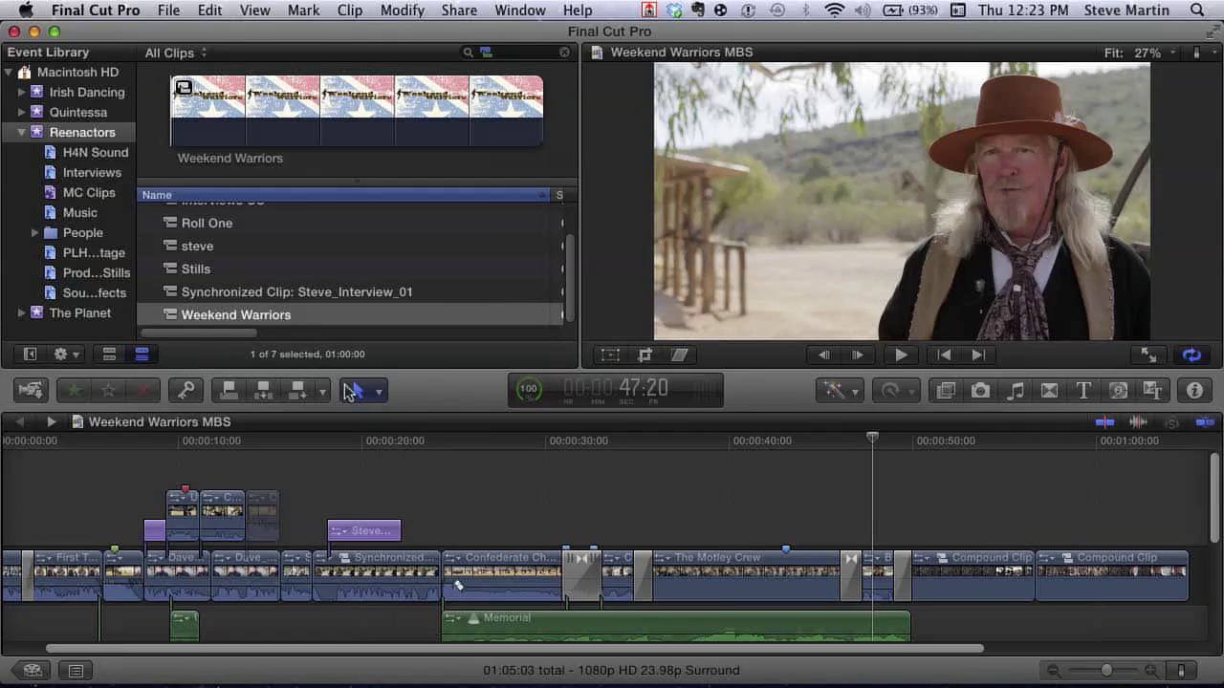
scroll(369, 472, right, 6)
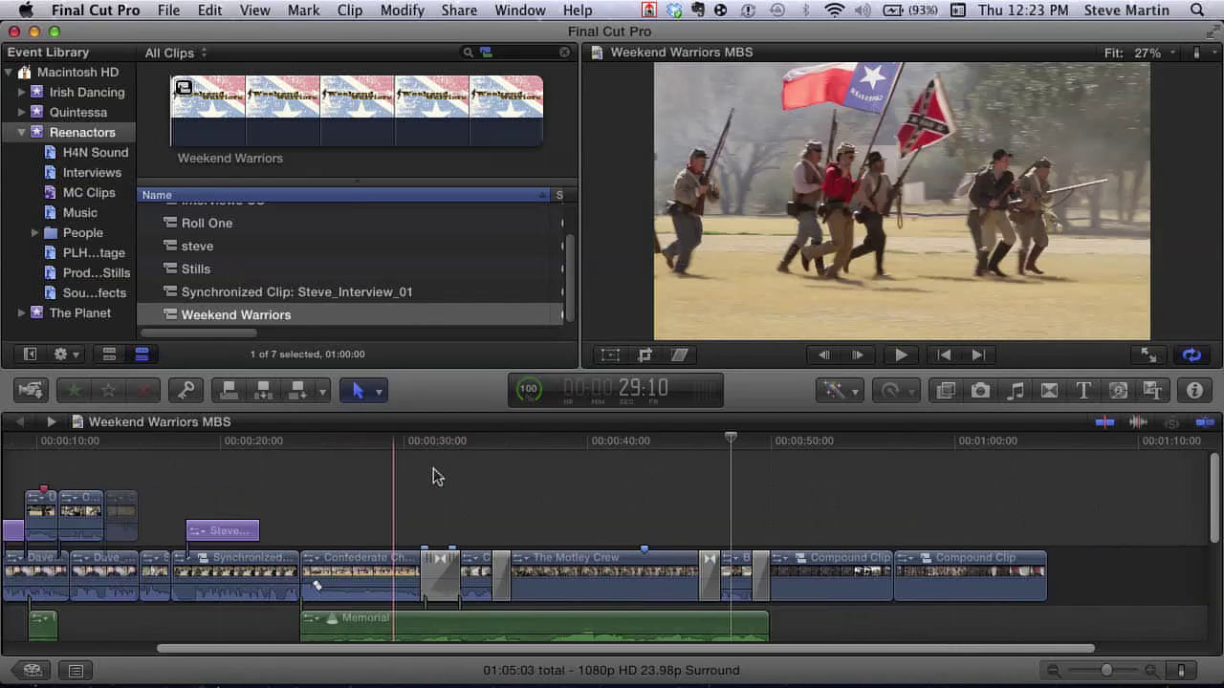
drag(172, 318, 859, 576)
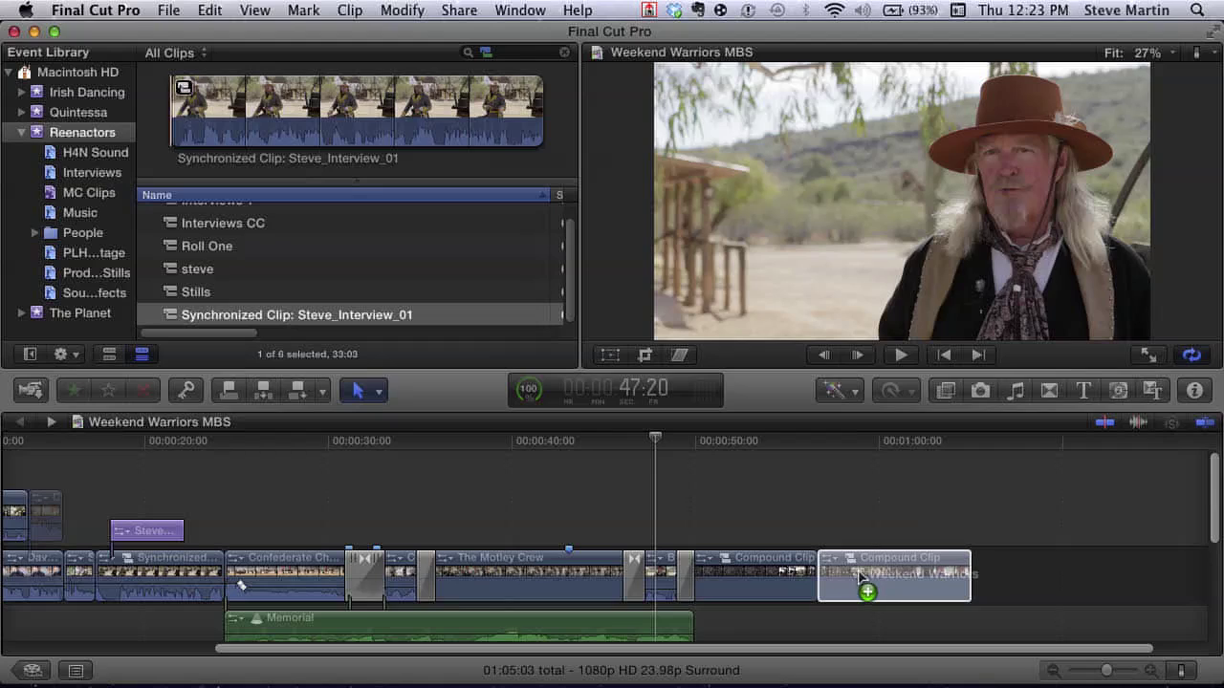
drag(857, 570, 864, 573)
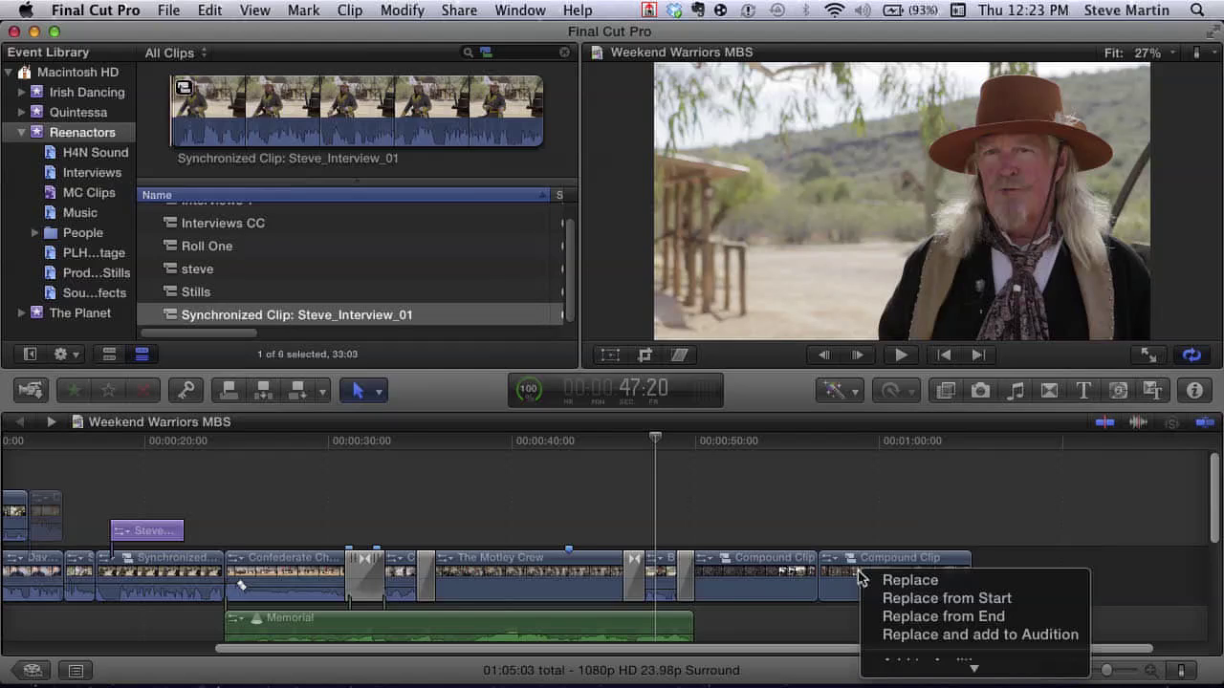
click(866, 578)
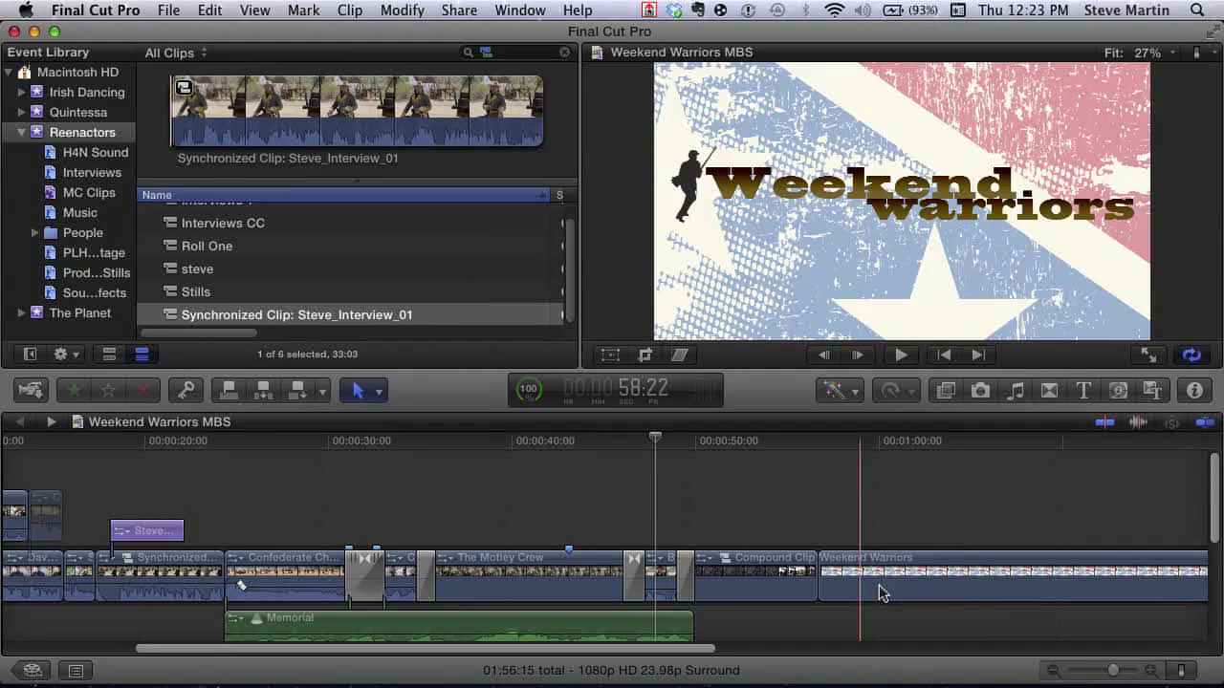
Open the Weekend Warriors clip from the project timeline and disable its Weekend layer, re-enabling it again.
scroll(870, 524, right, 2)
scroll(870, 524, right, 1)
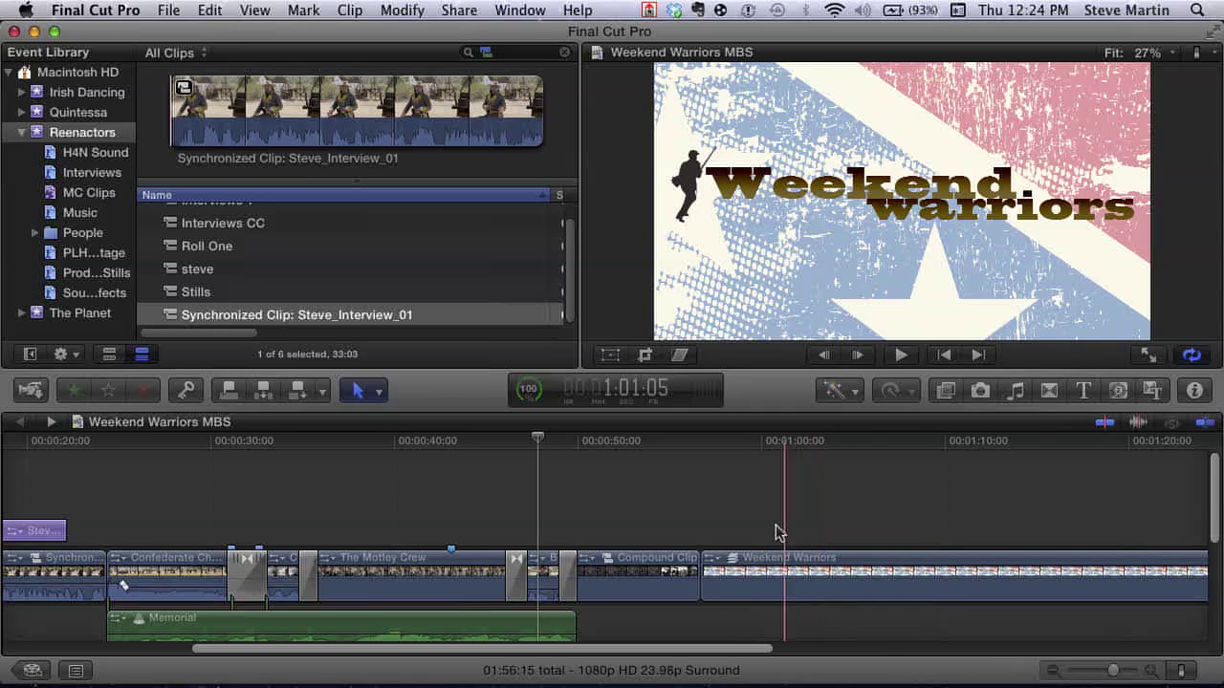
double_click(732, 567)
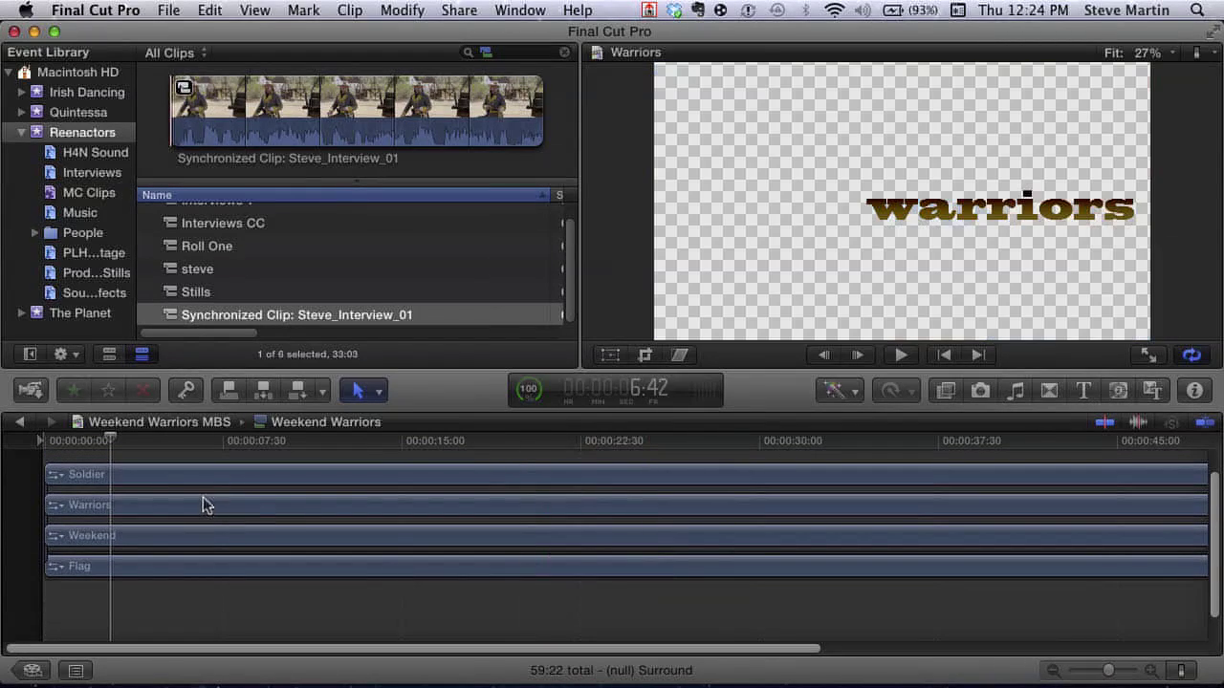
click(171, 478)
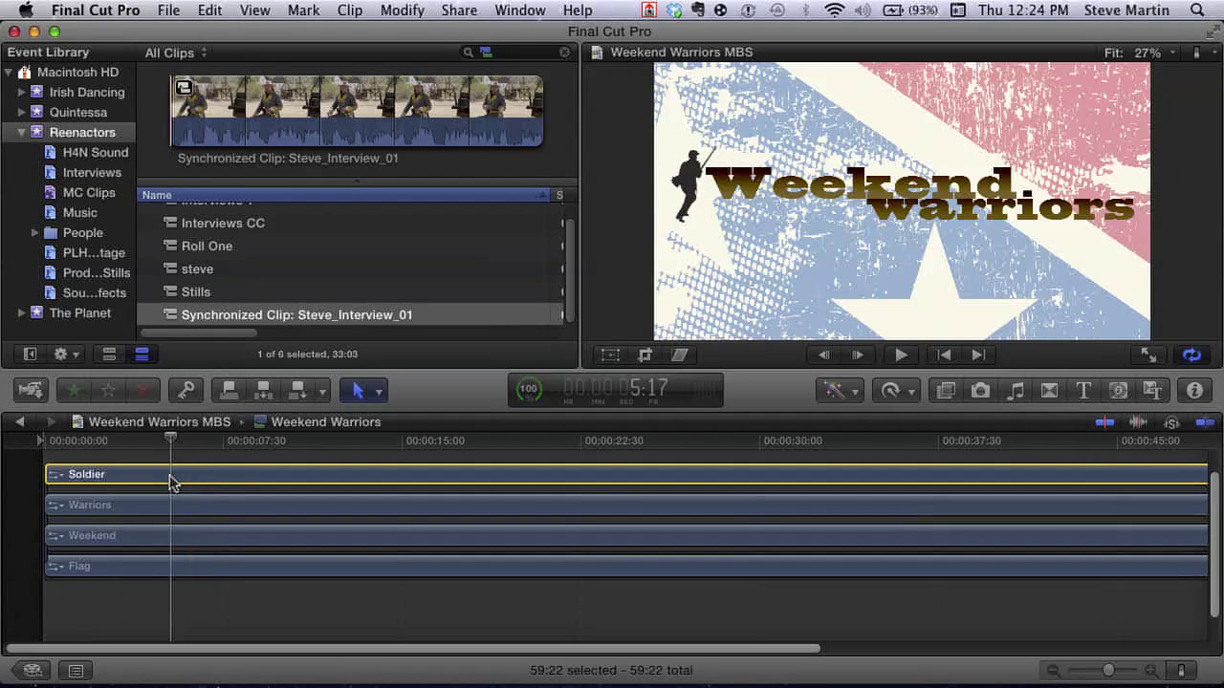
click(163, 535)
key(v)
key(v)
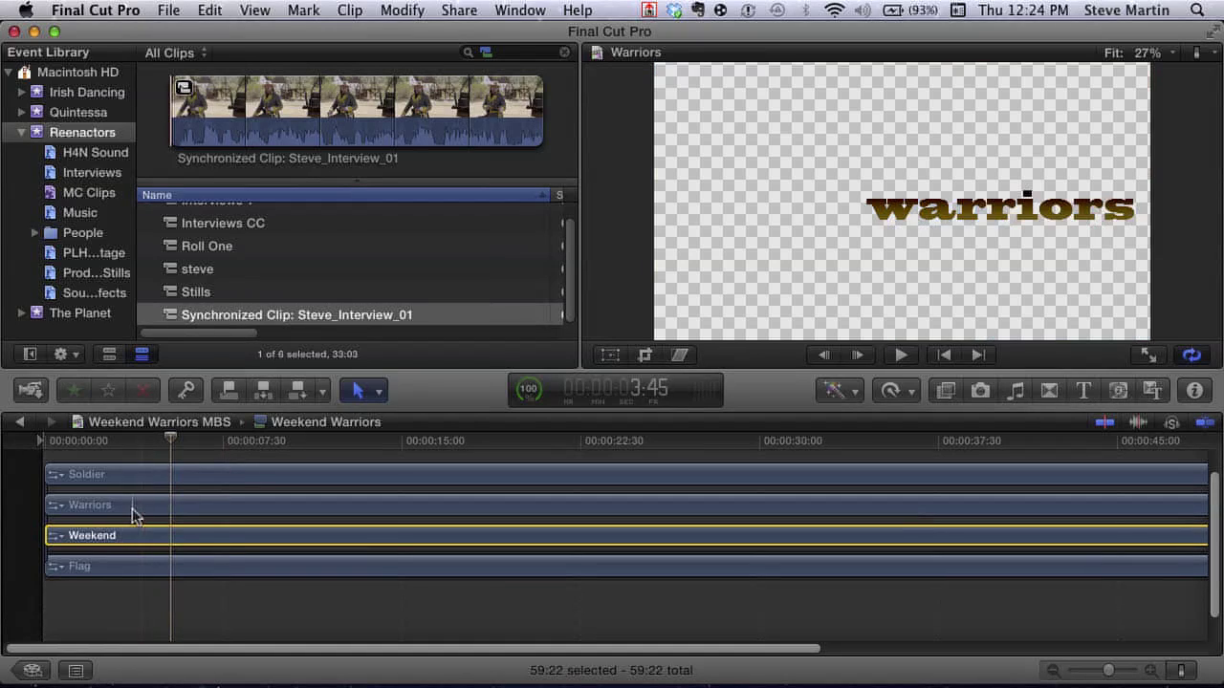
Disable Clip Skimming while keeping regular skimming on.
click(254, 10)
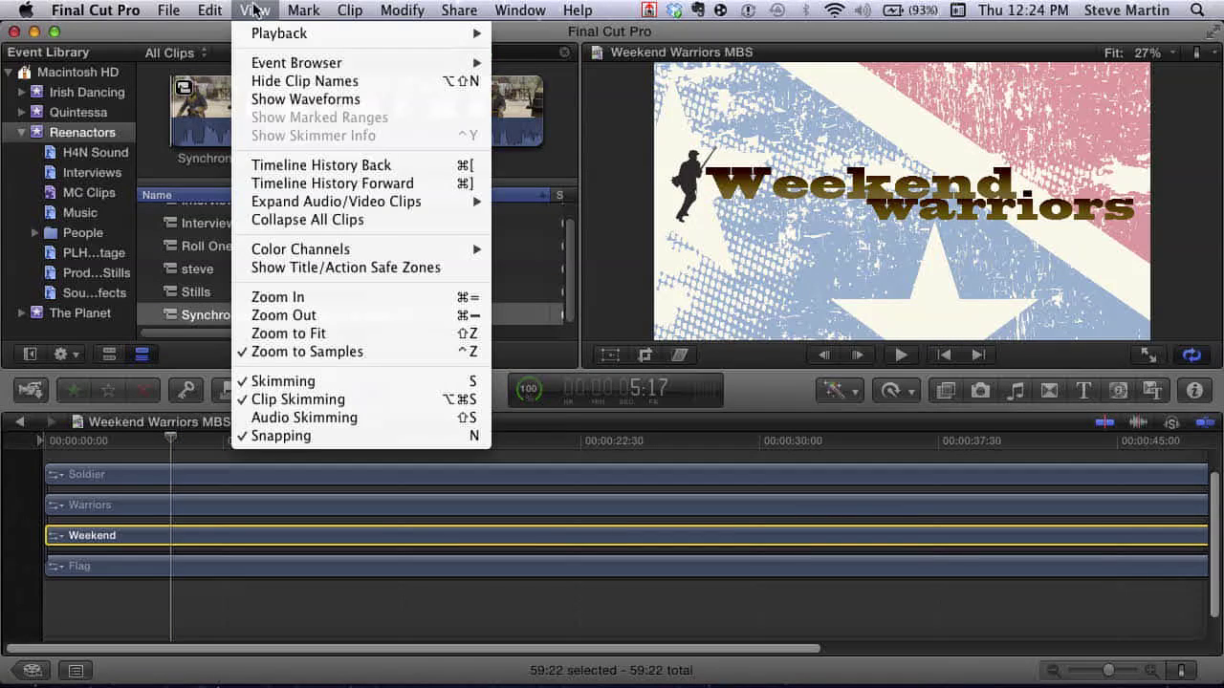
click(262, 400)
key(s)
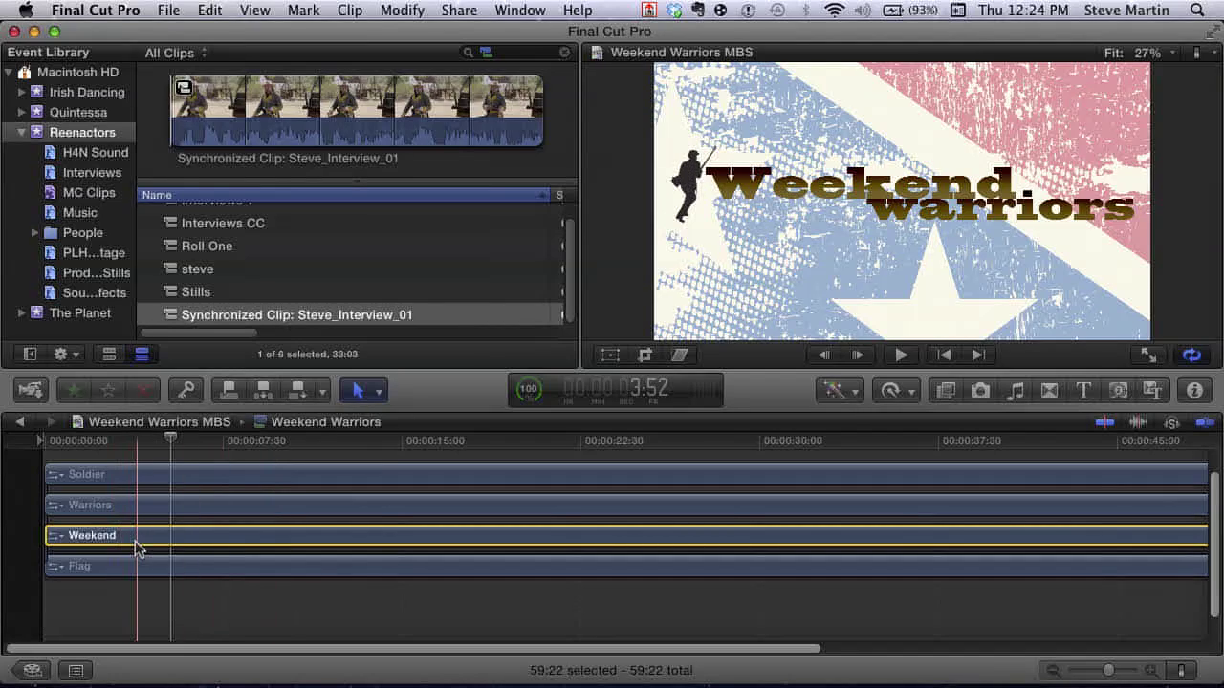
Move the Weekend layer above the Soldier layer and use Transform to shift the word Weekend slightly up and to the left.
drag(137, 541, 125, 464)
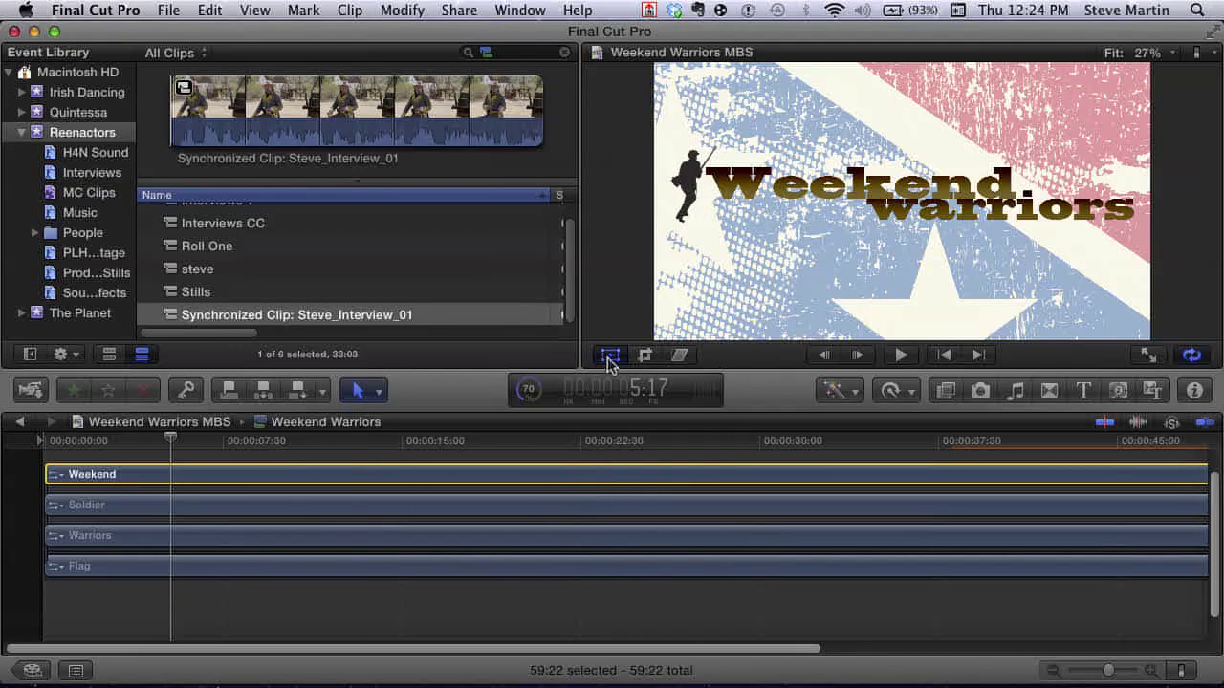
click(609, 356)
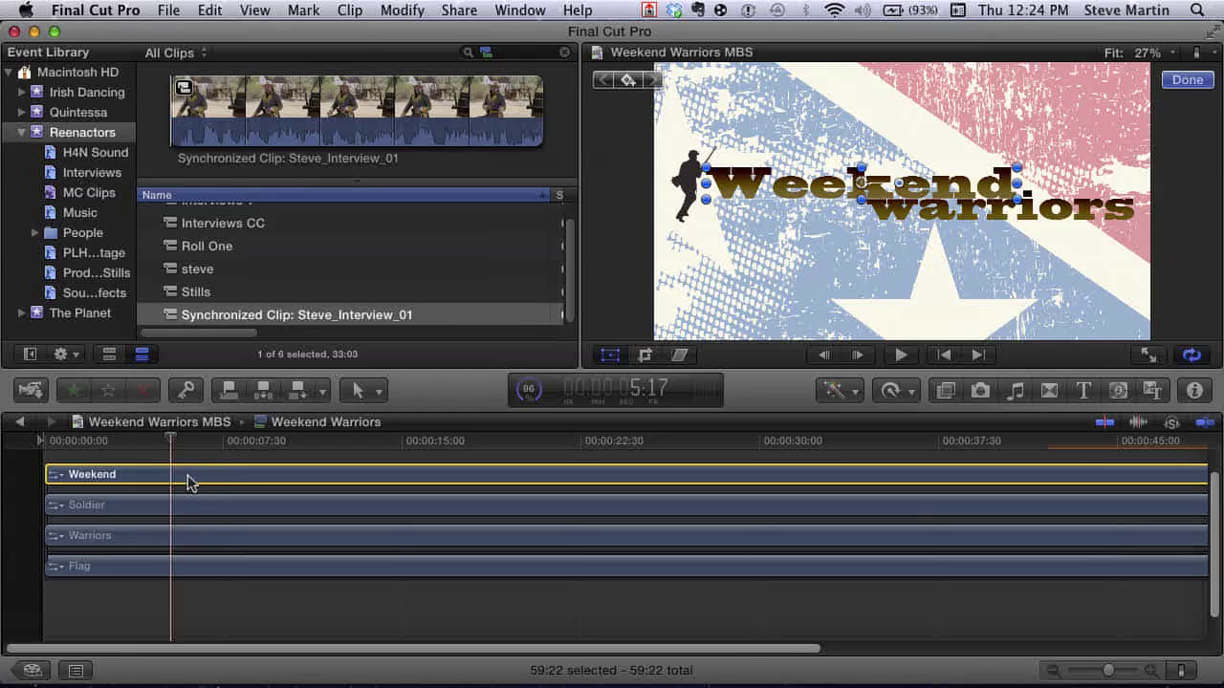
mouse_move(792, 188)
mouse_down()
mouse_move(800, 199)
mouse_move(789, 177)
mouse_move(760, 173)
mouse_move(789, 183)
mouse_up()
Keyframe the opacity of the Weekend, Soldier and Warriors layers together, rising from 0% at 2:29 to 100% a few seconds further on.
click(347, 508)
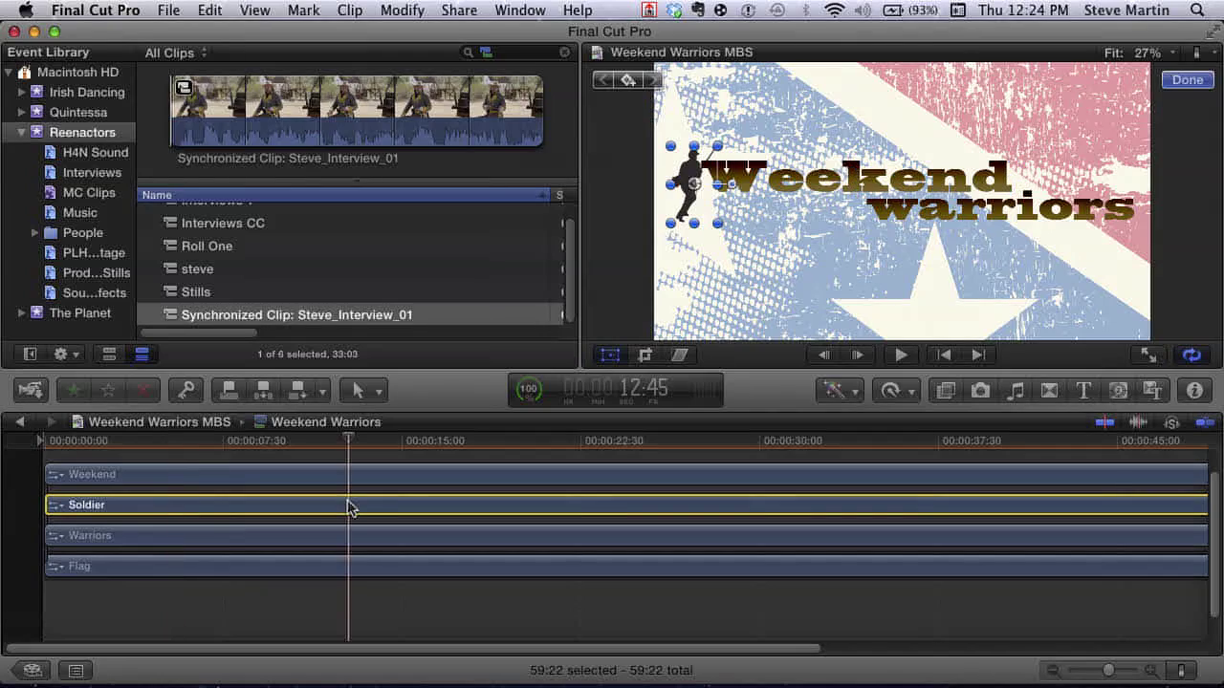
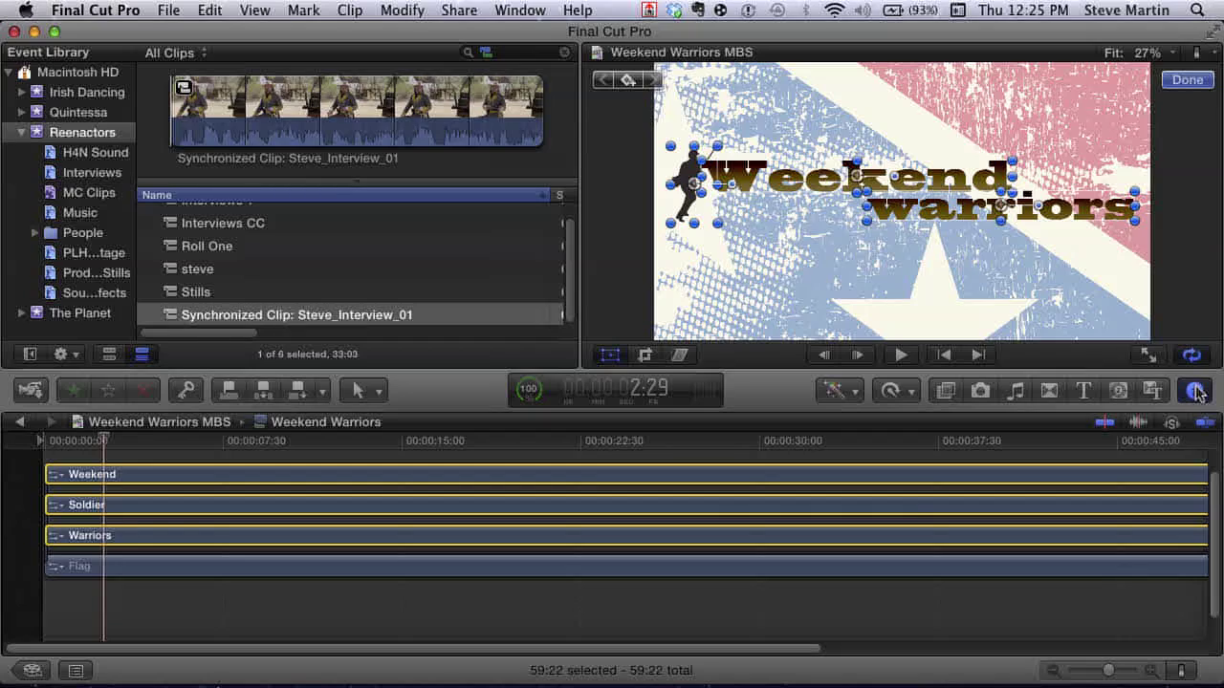
click(1195, 392)
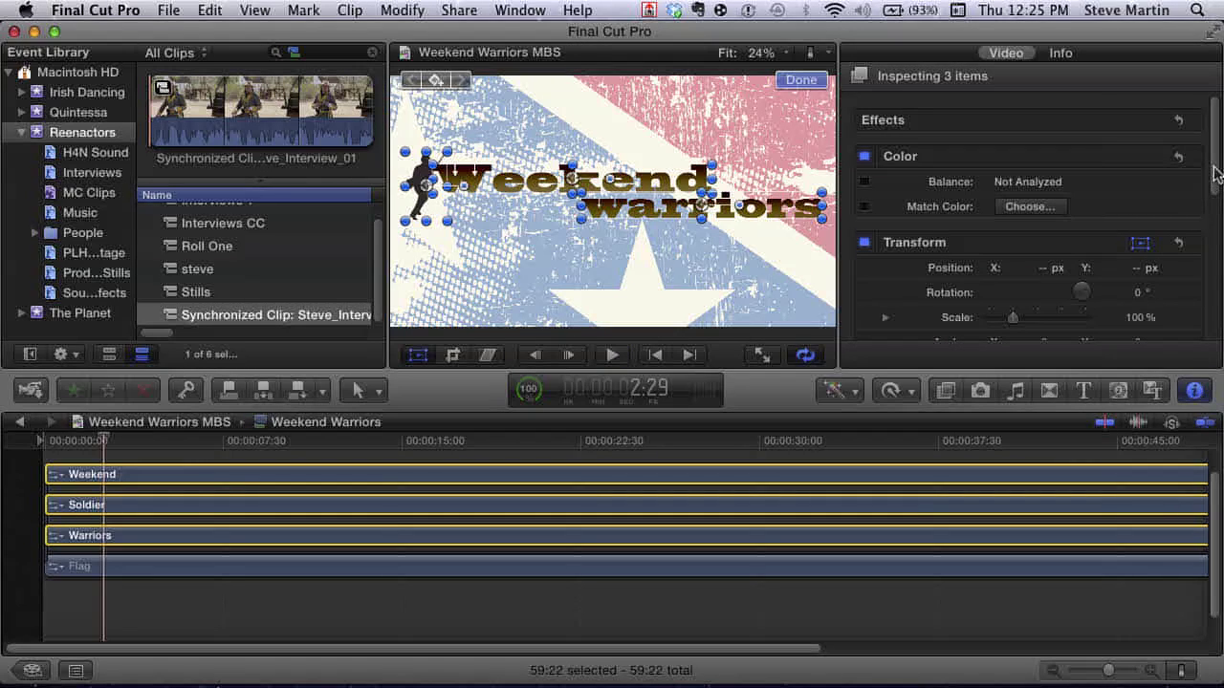
drag(1216, 172, 1215, 326)
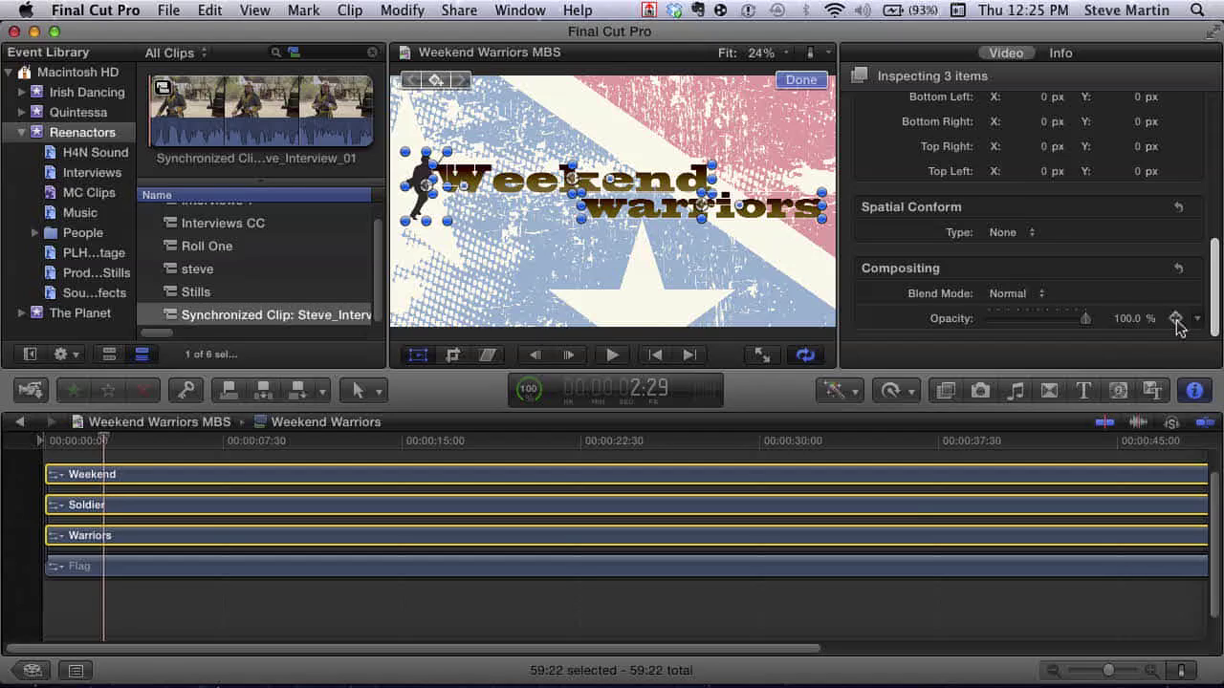
click(1175, 319)
drag(1087, 325, 973, 317)
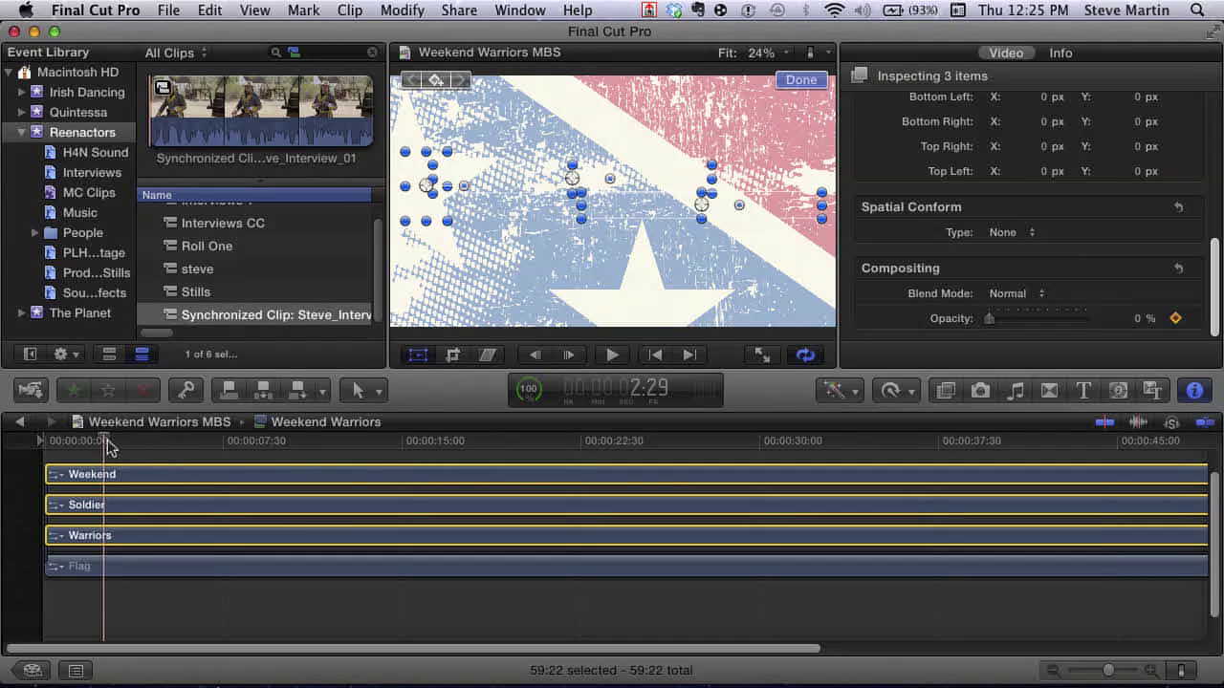
drag(105, 445, 221, 443)
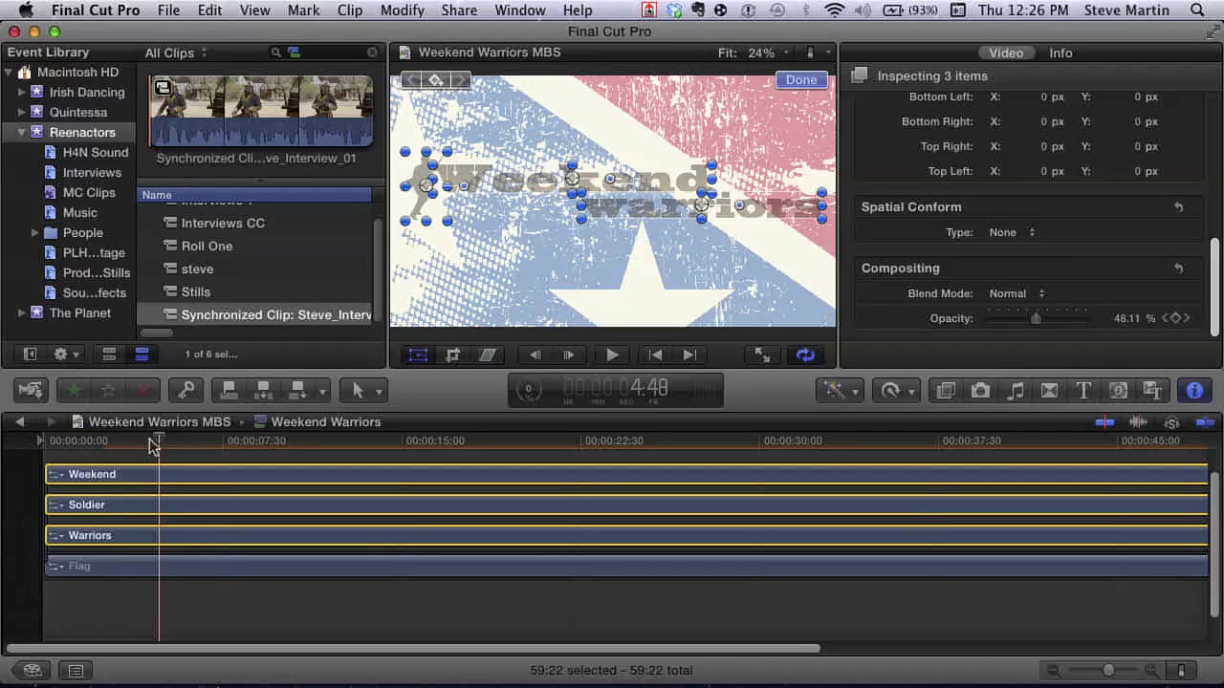
Deselect the layers and play back the fade-in of the Weekend, Soldier and Warriors layers over the flag.
drag(150, 440, 62, 447)
click(121, 609)
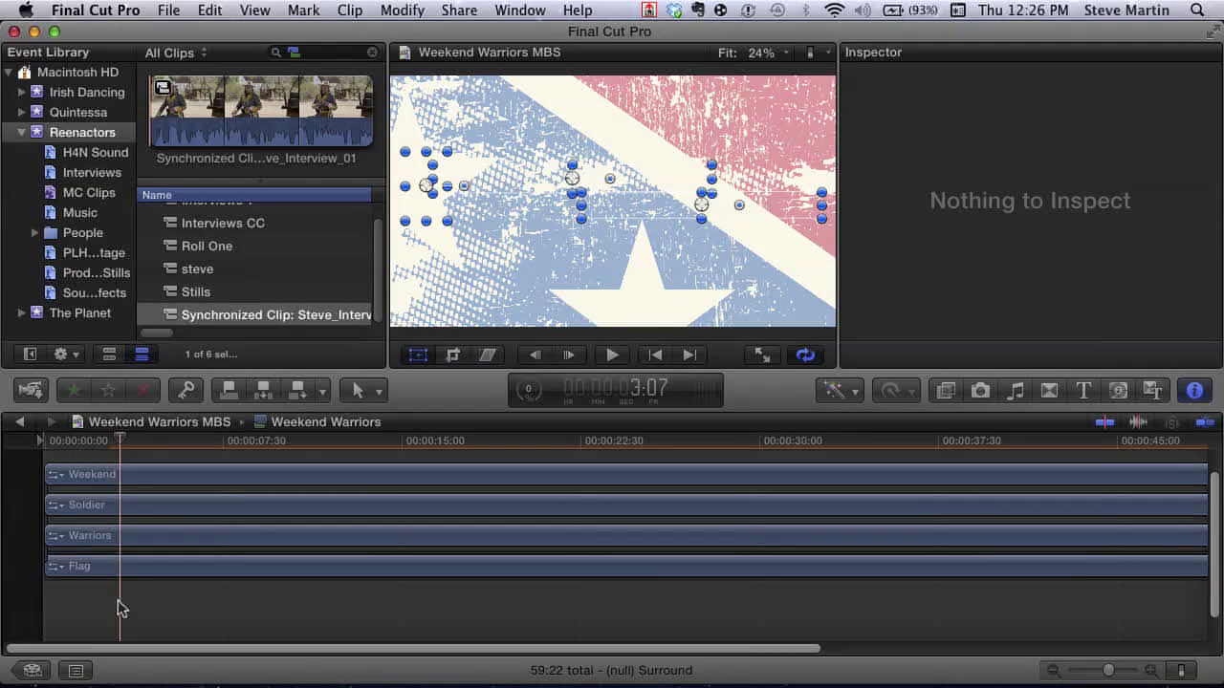
key(space)
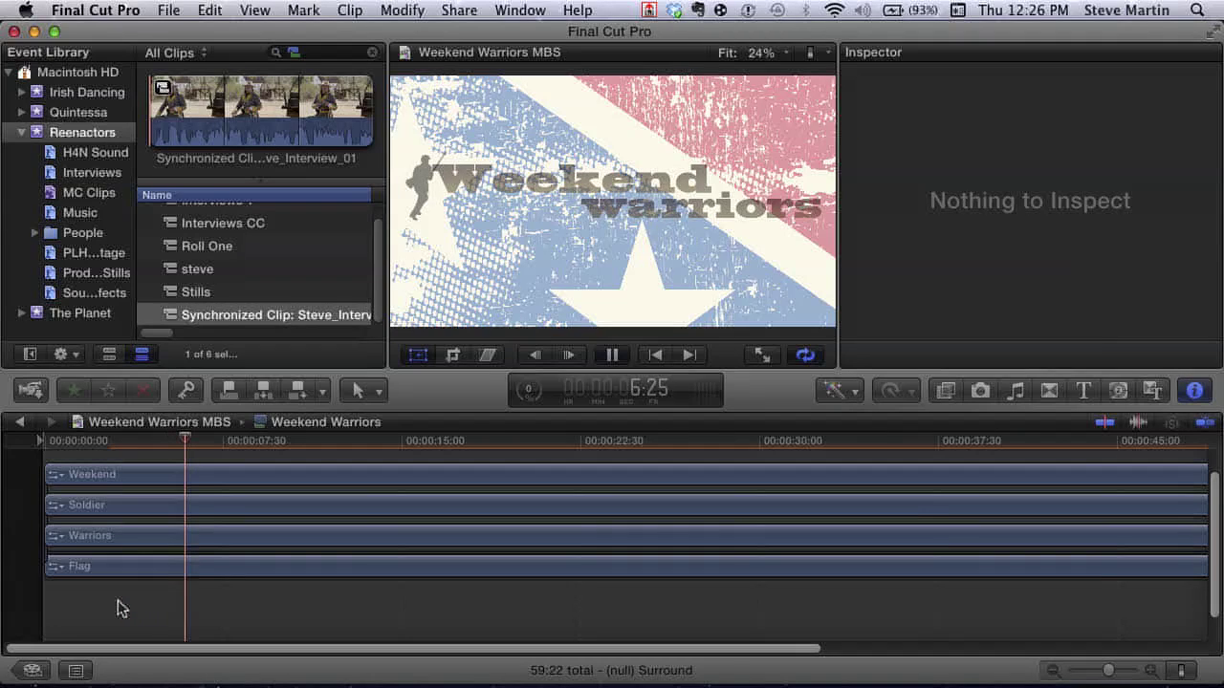
key(space)
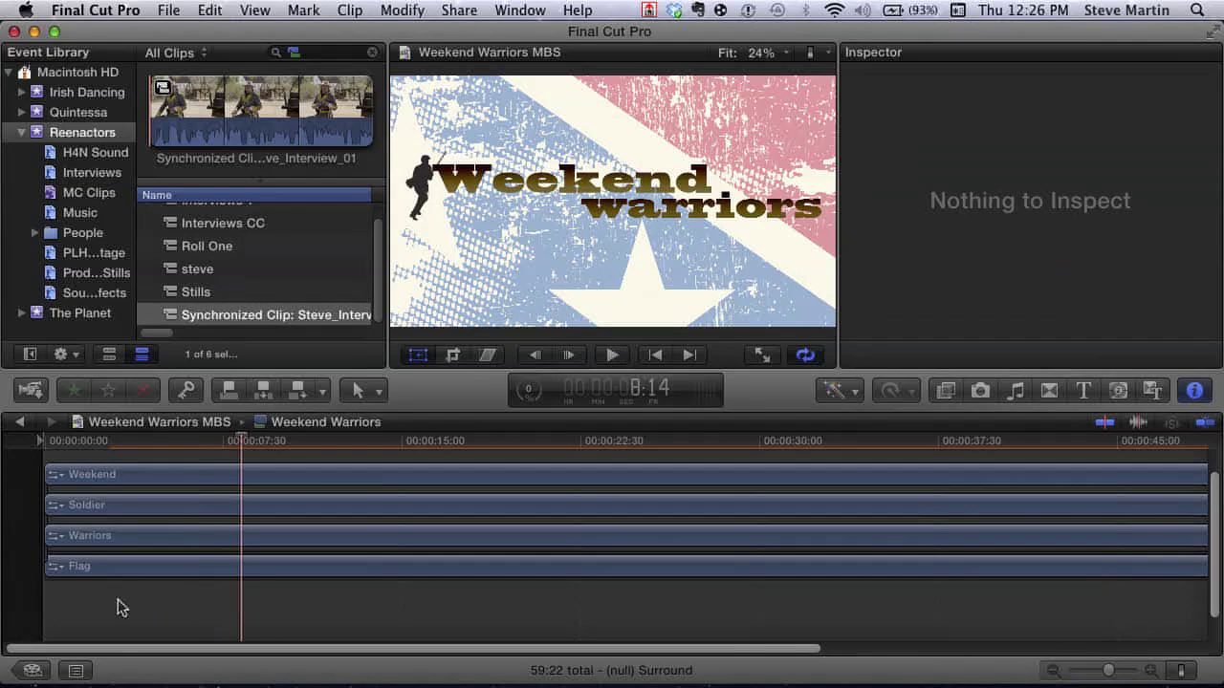
Return to the Weekend Warriors MBS project and move the Weekend Warriors clip above The Motley Crew as a connected clip.
click(19, 424)
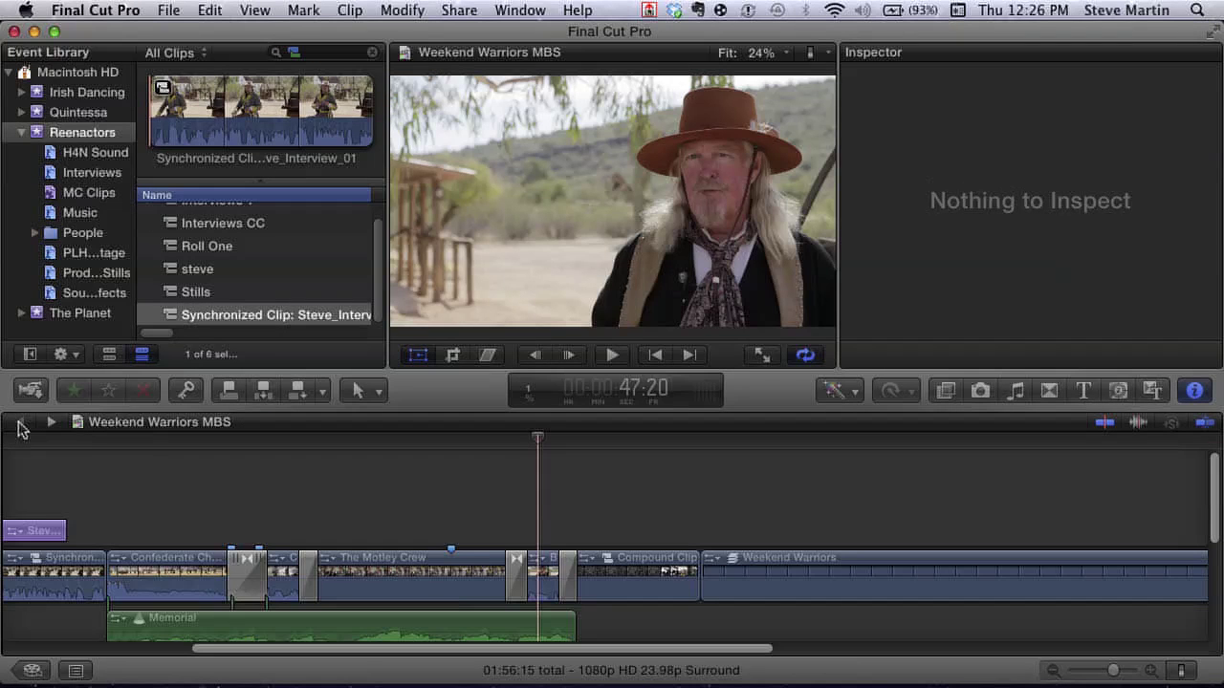
click(811, 578)
drag(802, 510, 424, 504)
Trim the end of the connected Weekend Warriors clip to 46:05, about where The Motley Crew ends, and check the frame at 41:10.
click(500, 445)
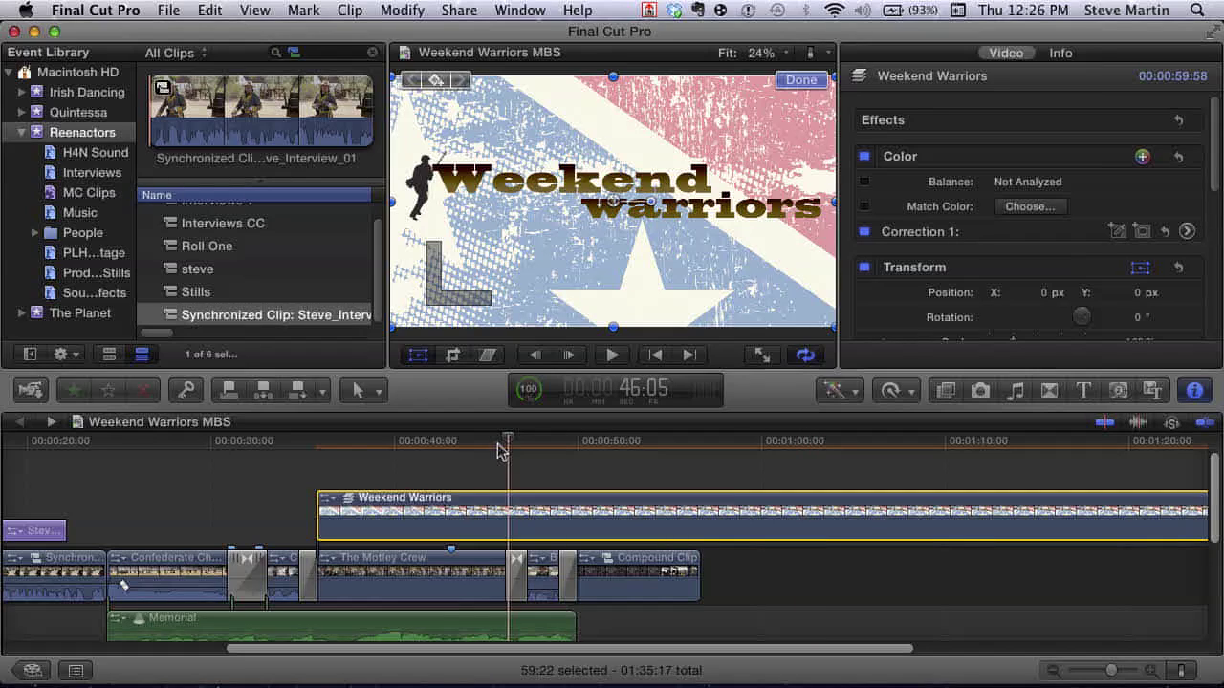
key(alt+bracketright)
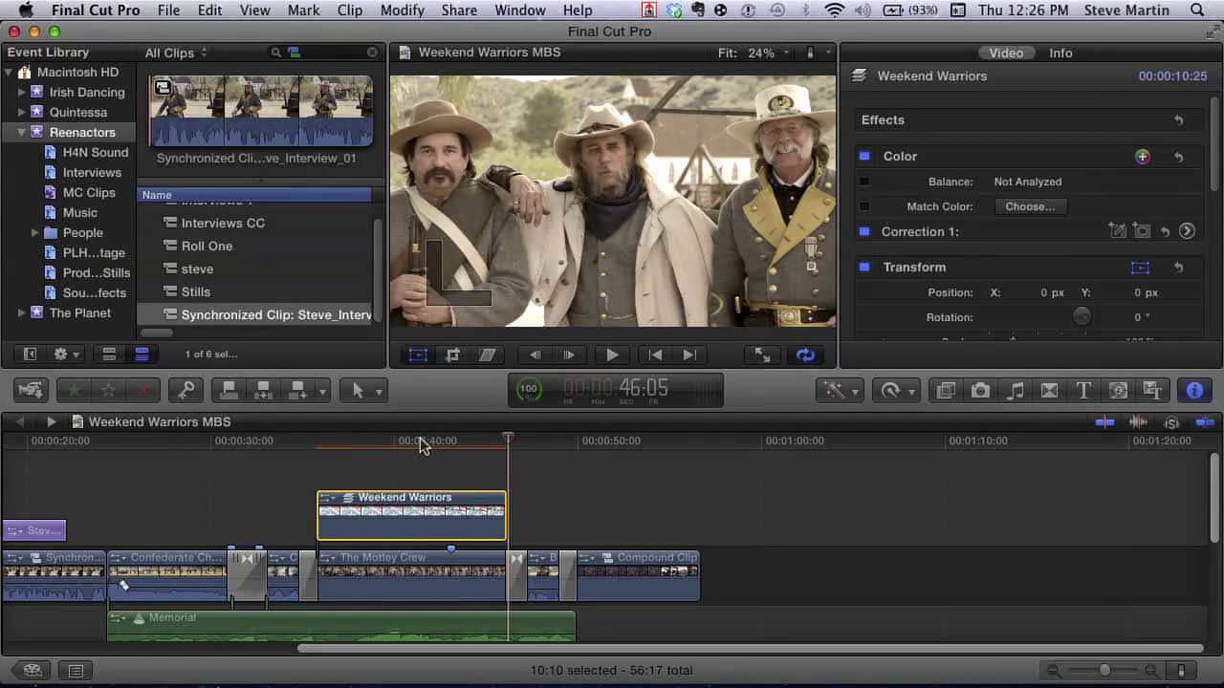
click(422, 445)
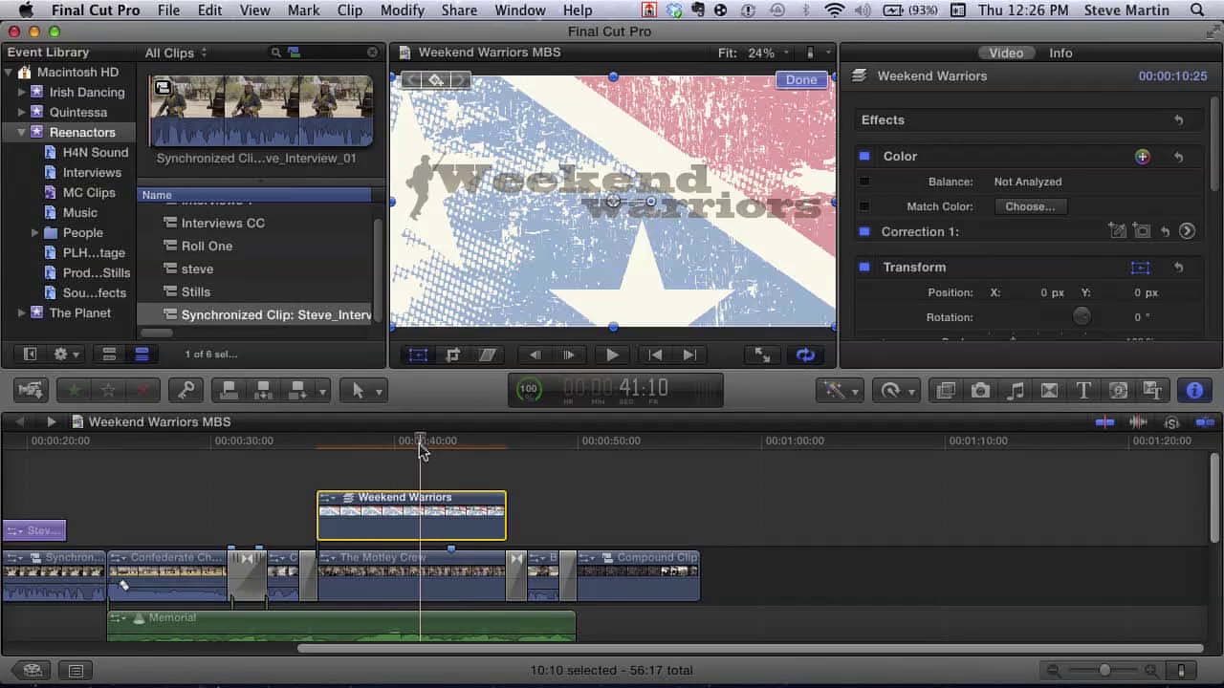
Disable the Flag layer inside the Weekend Warriors clip, then return to the project and preview the title over the footage.
double_click(349, 505)
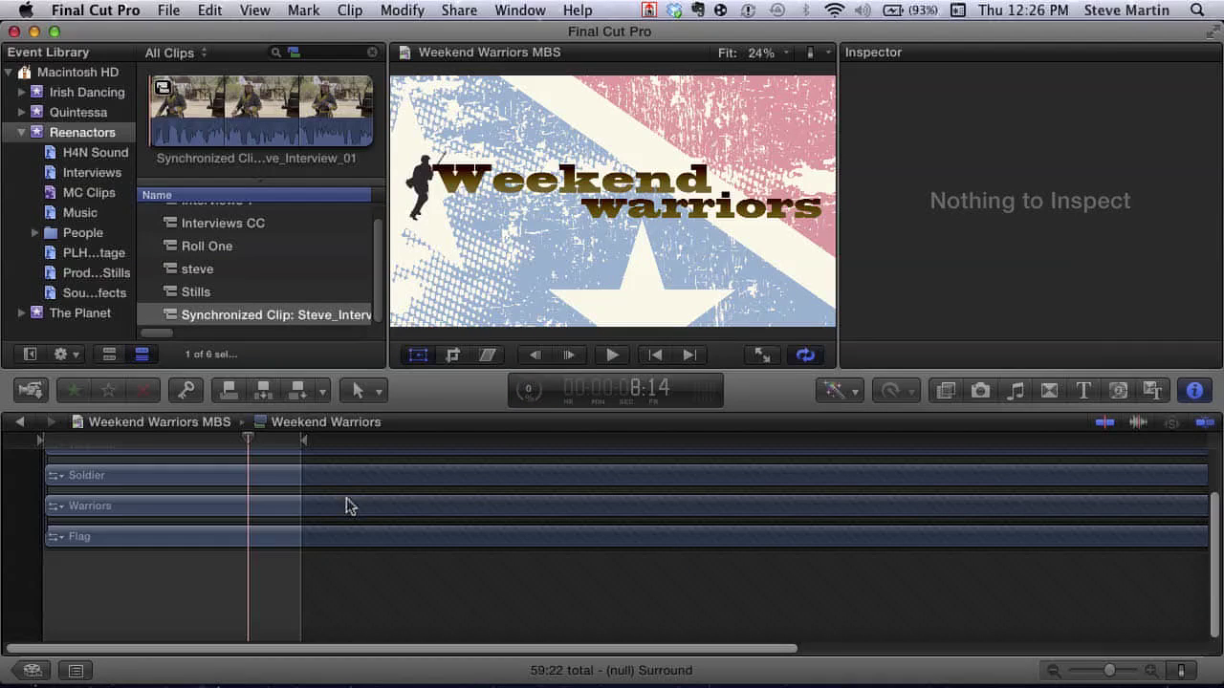
click(169, 551)
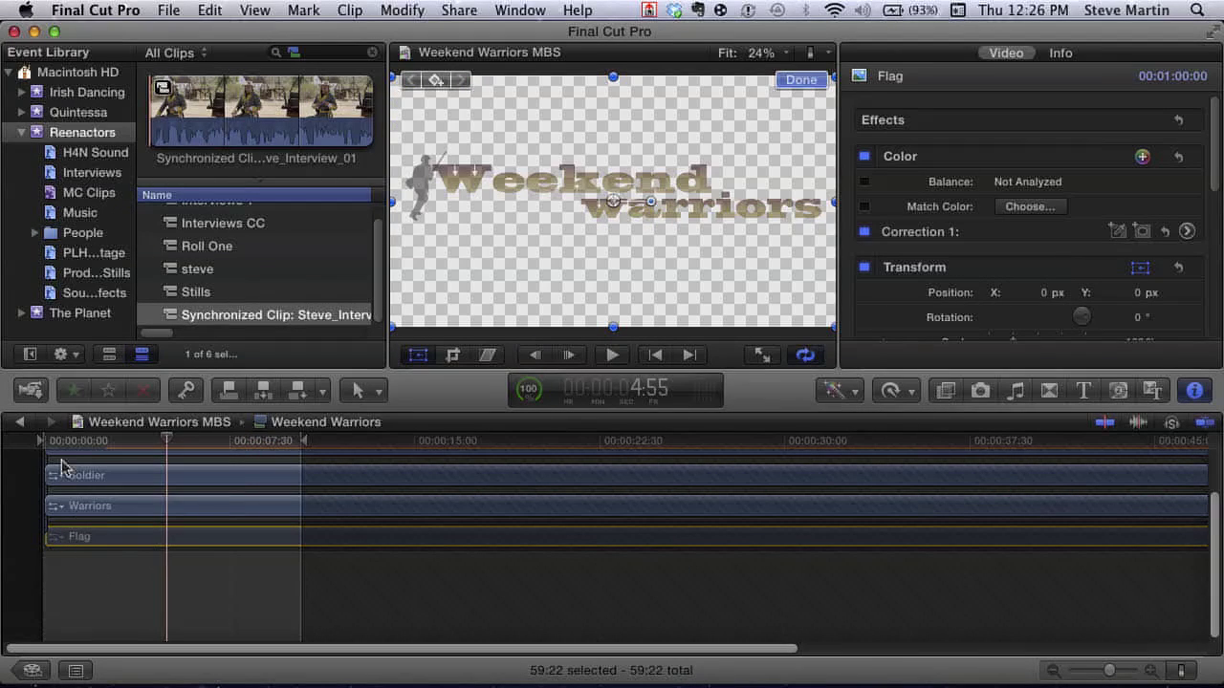
click(20, 423)
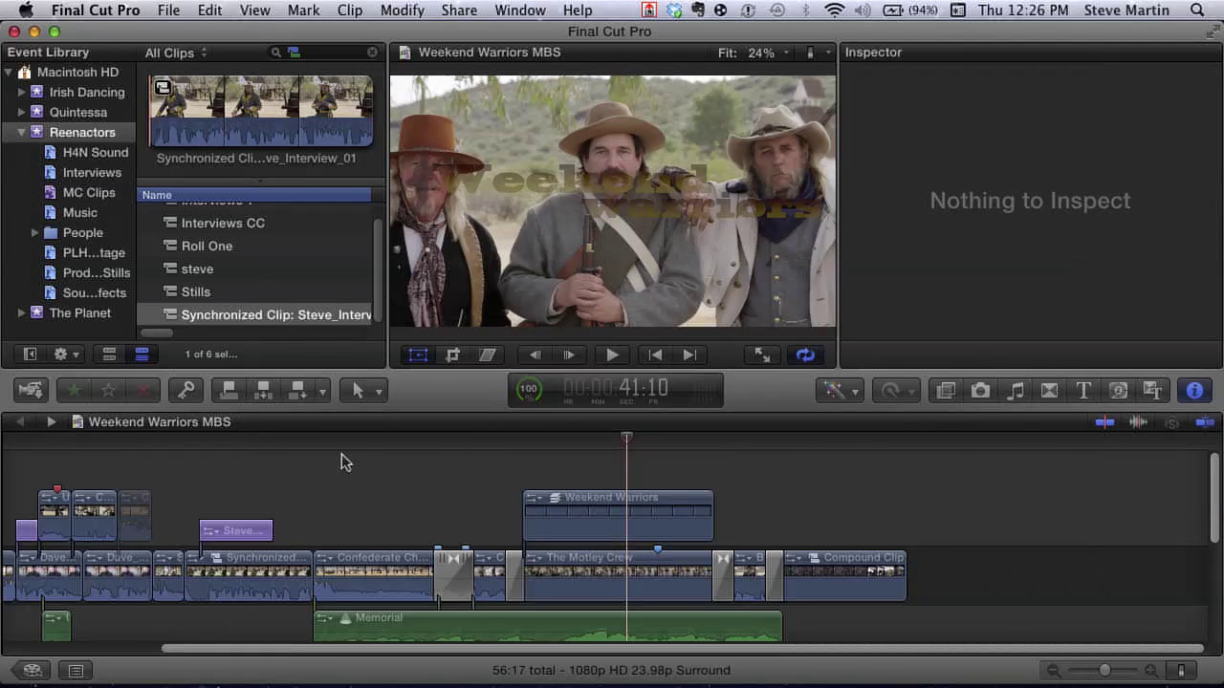
drag(593, 442, 657, 447)
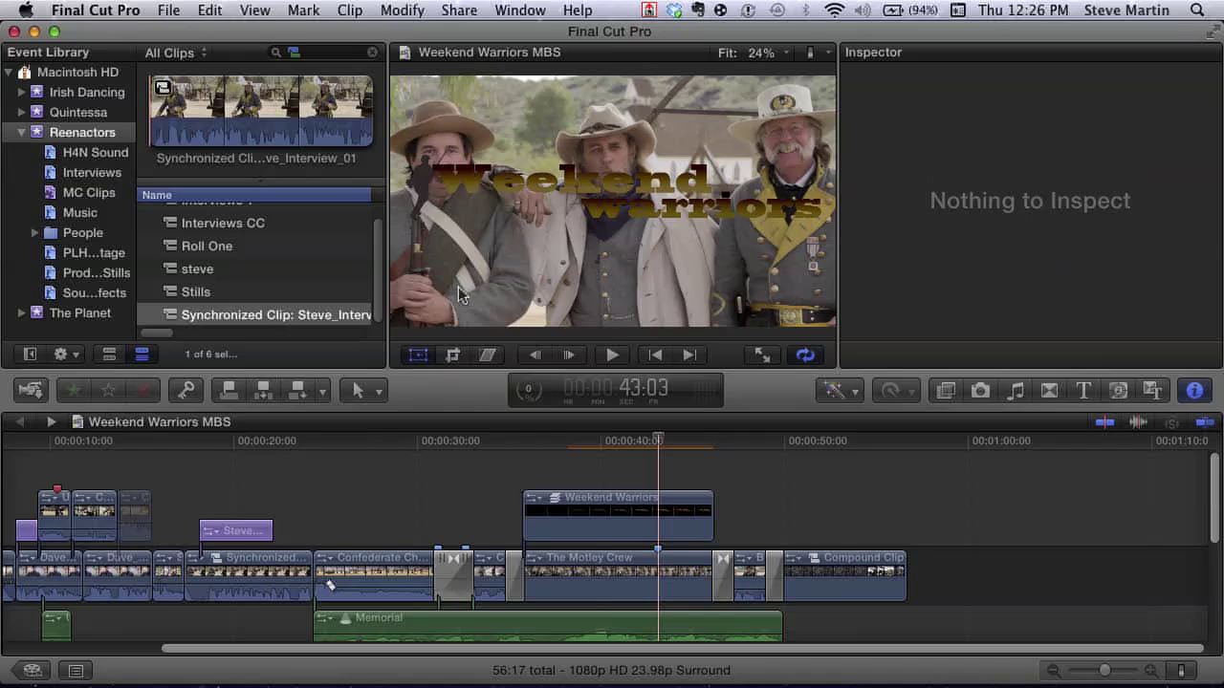
Reposition the Weekend Warriors clip lower in the frame with Transform, to about X -4 px and Y -34 px.
click(596, 494)
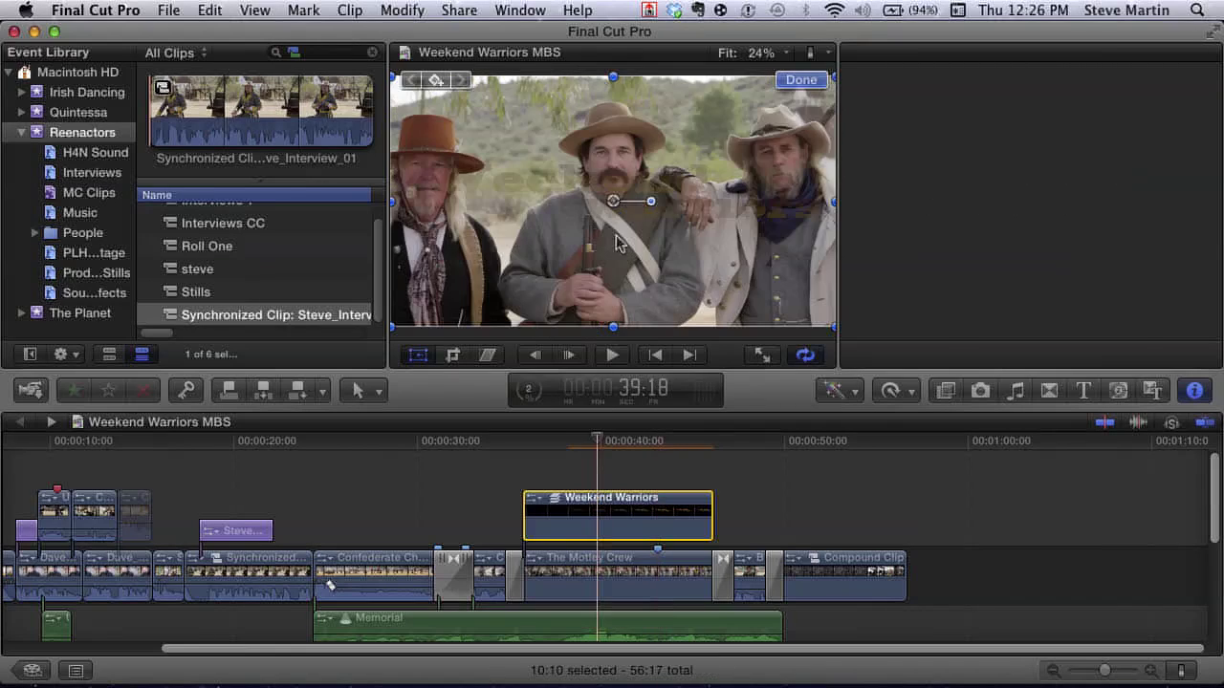
click(551, 447)
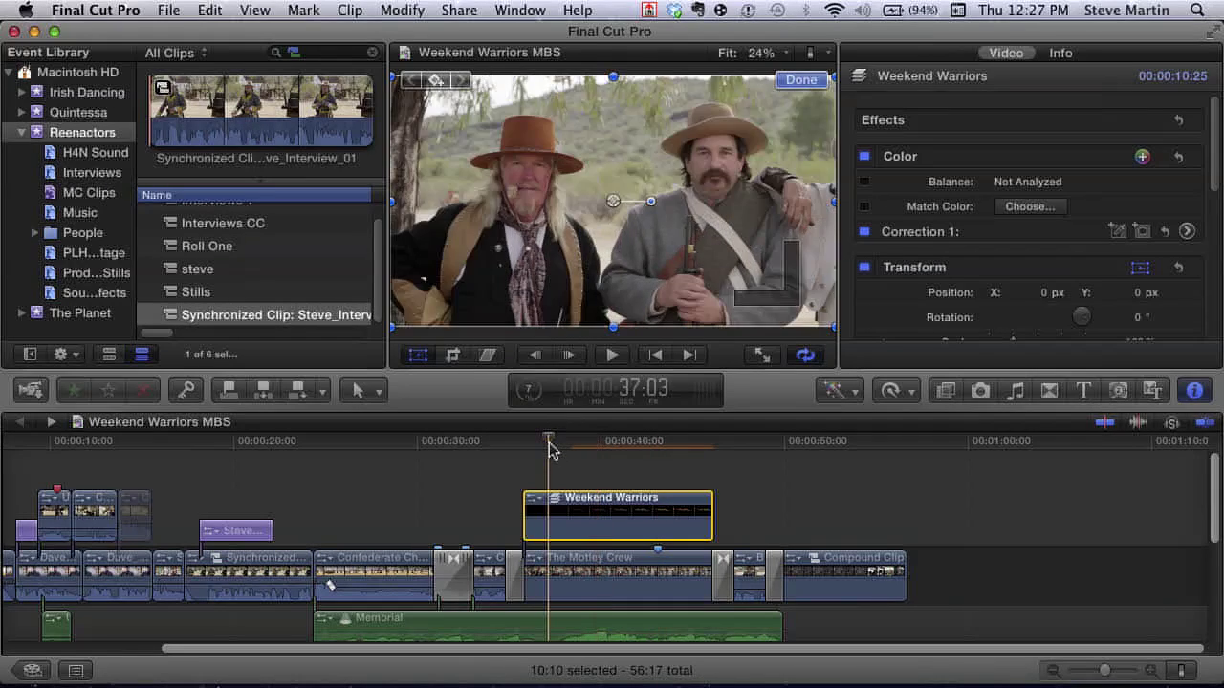
drag(551, 447, 639, 456)
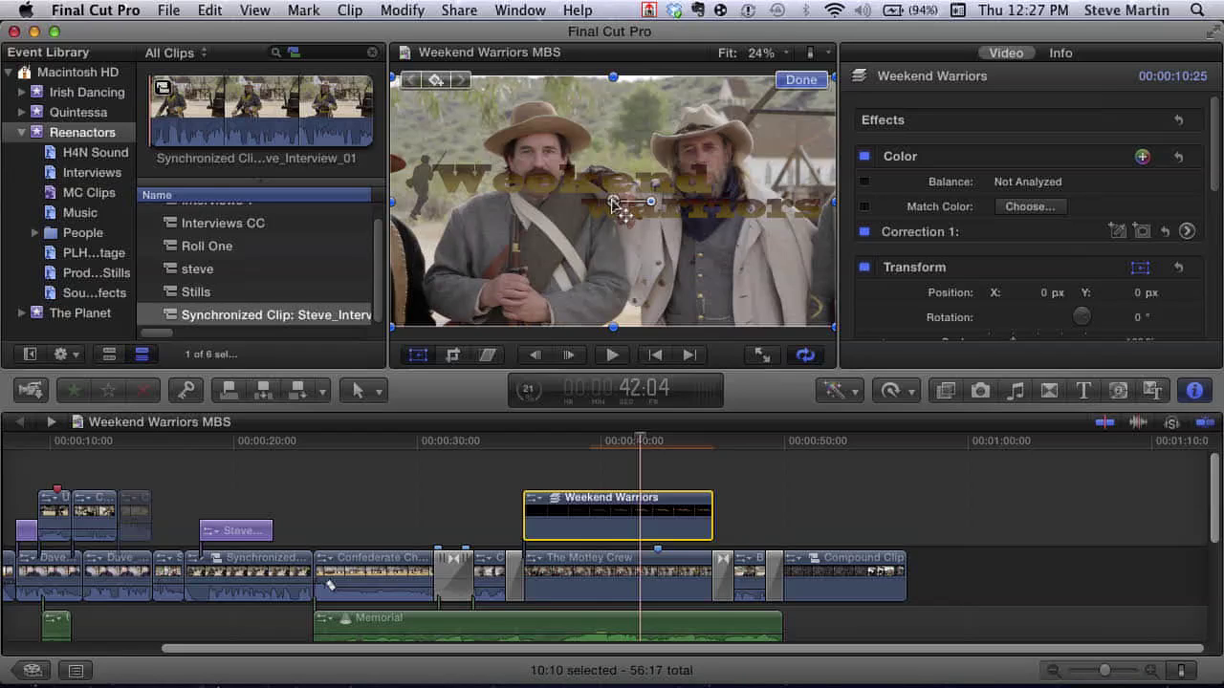
drag(615, 203, 620, 273)
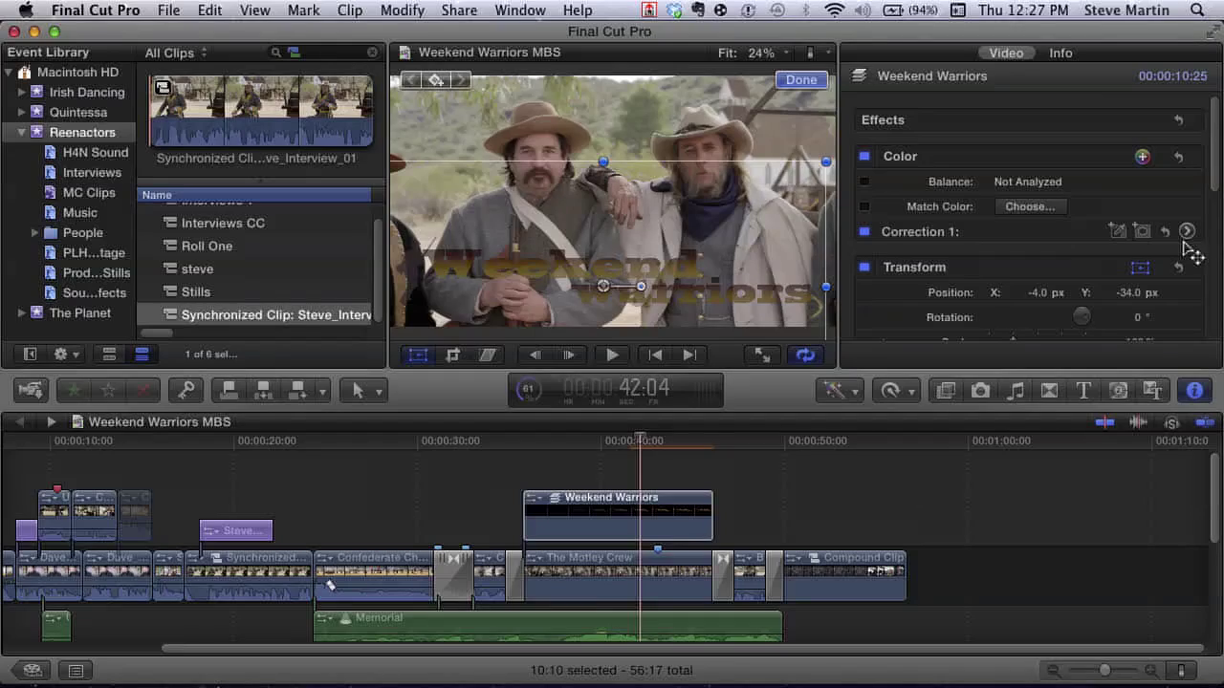
Look through the compositing blend modes available for the Weekend Warriors clip as a whole, keeping Normal.
drag(1217, 173, 1220, 346)
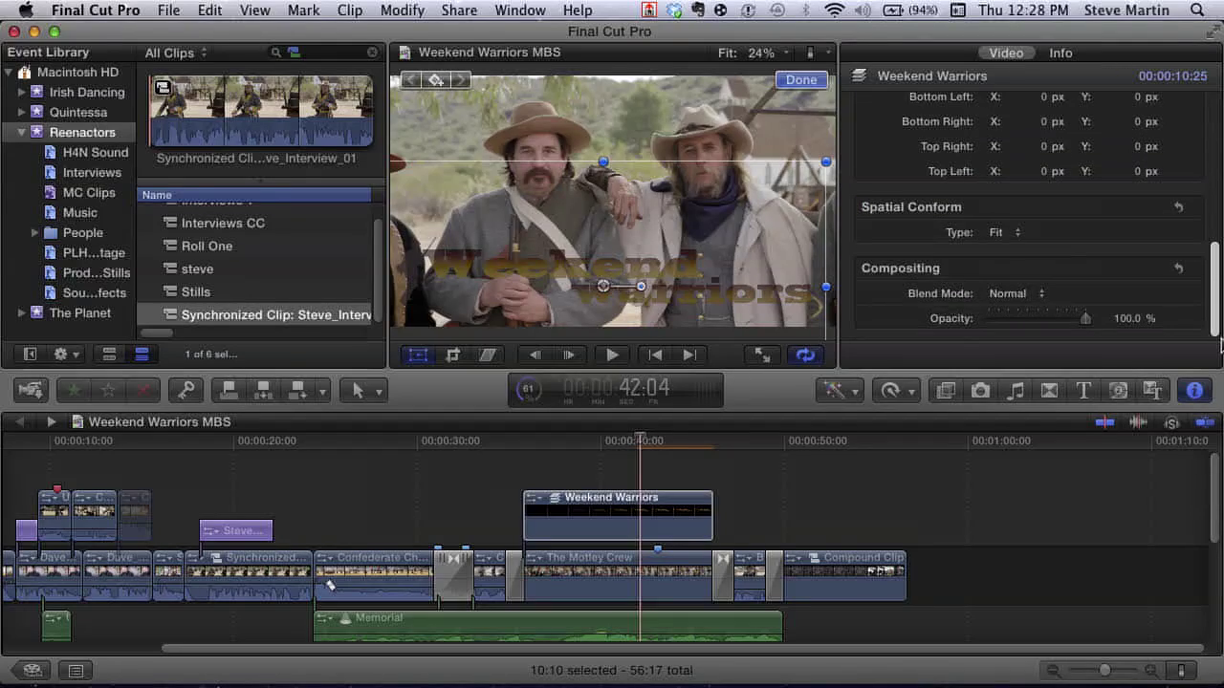
click(1016, 294)
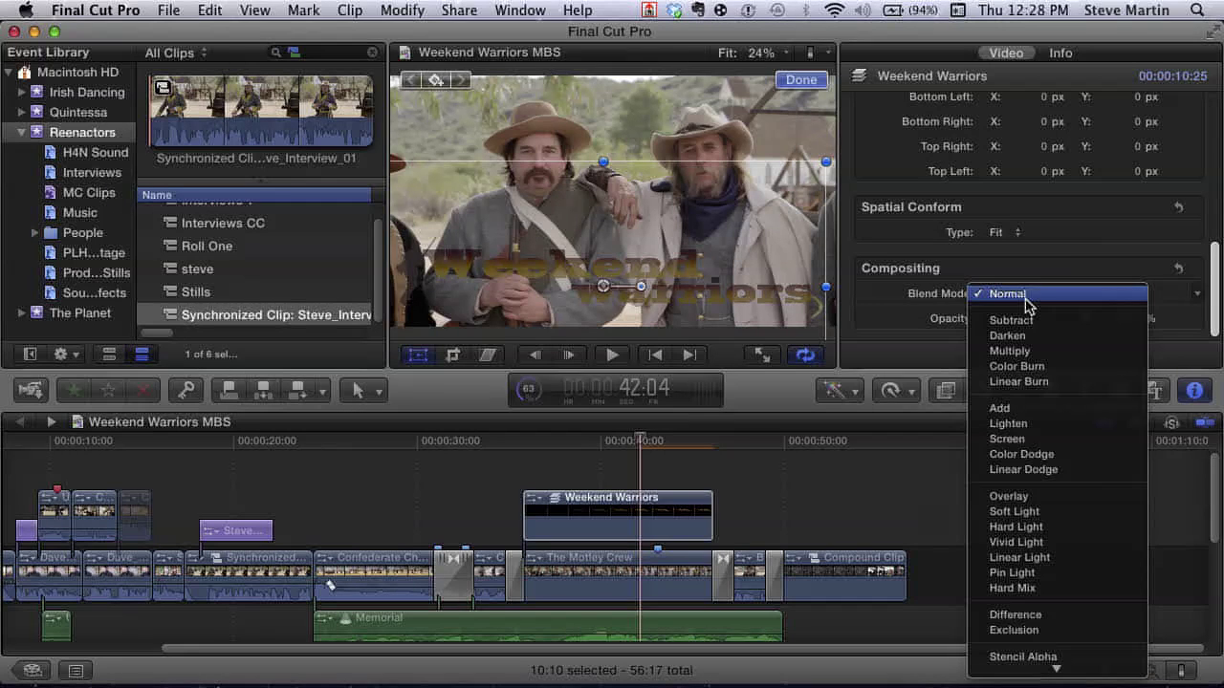
click(1026, 293)
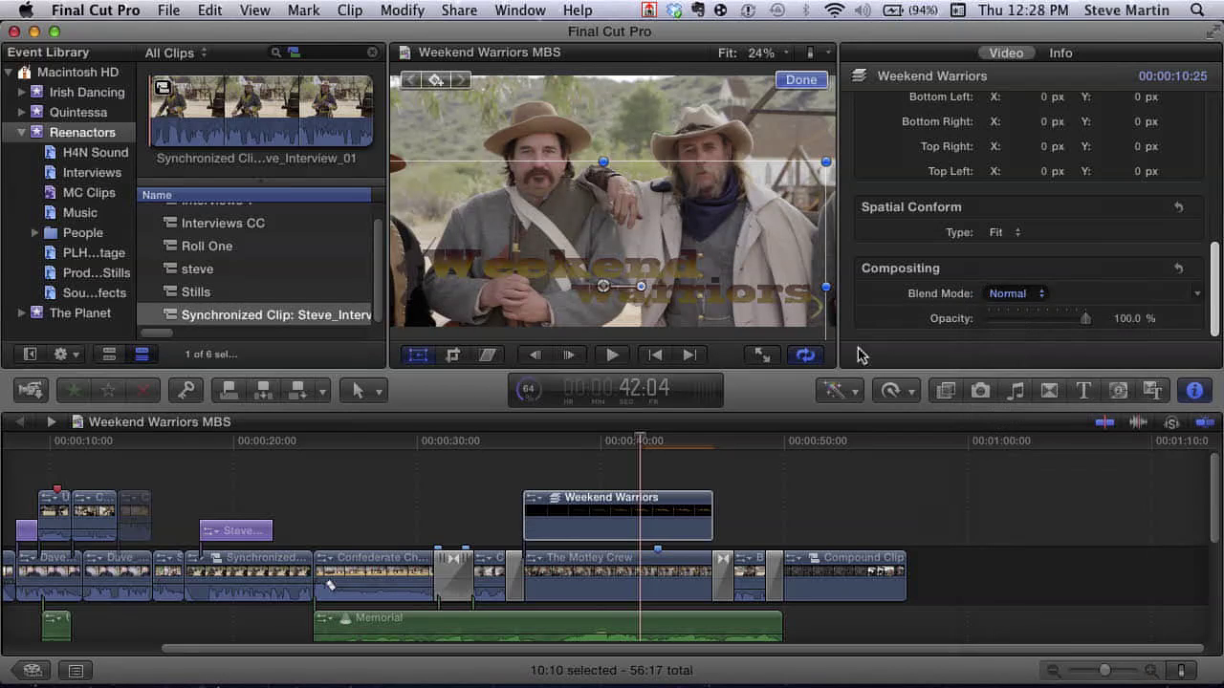
Open the Weekend Warriors clip and view the blend modes available for its Soldier layer without choosing another one.
double_click(560, 503)
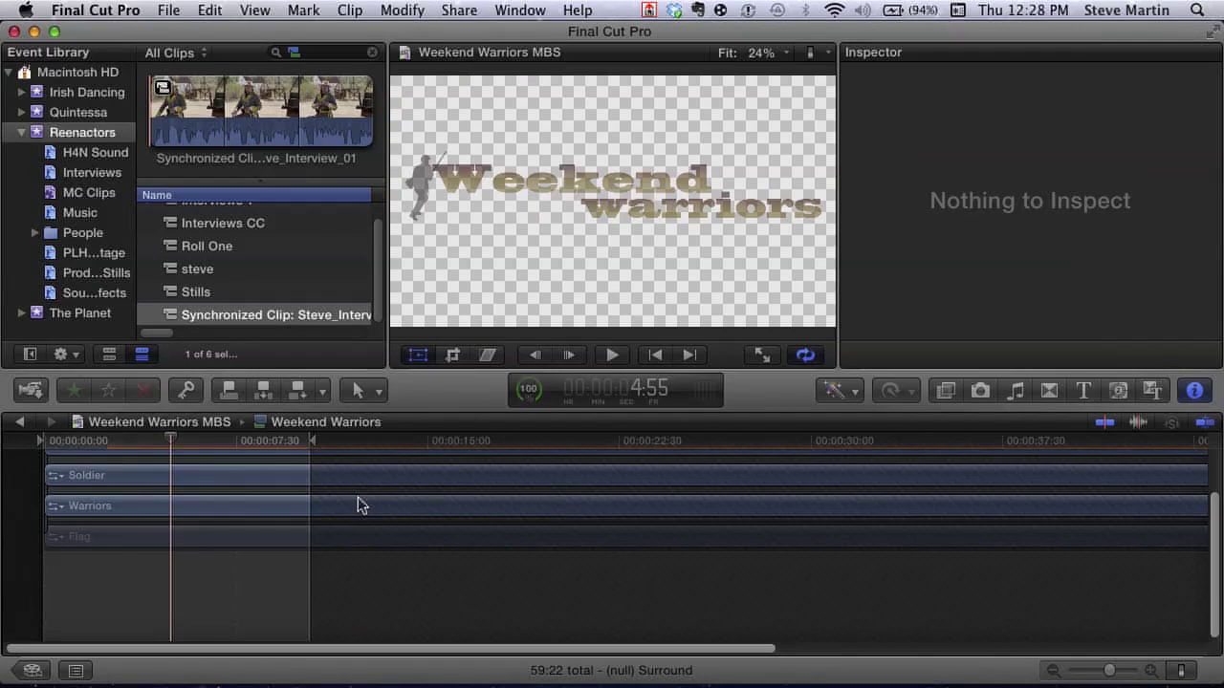
click(187, 475)
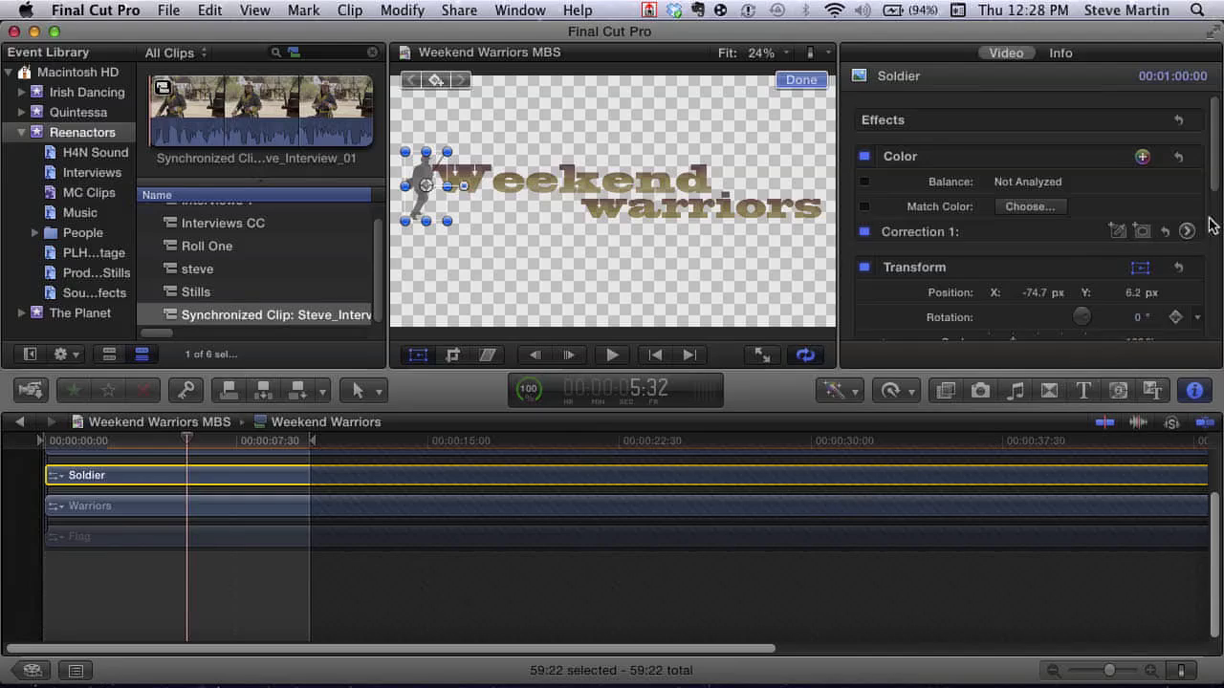
drag(1217, 188, 1219, 357)
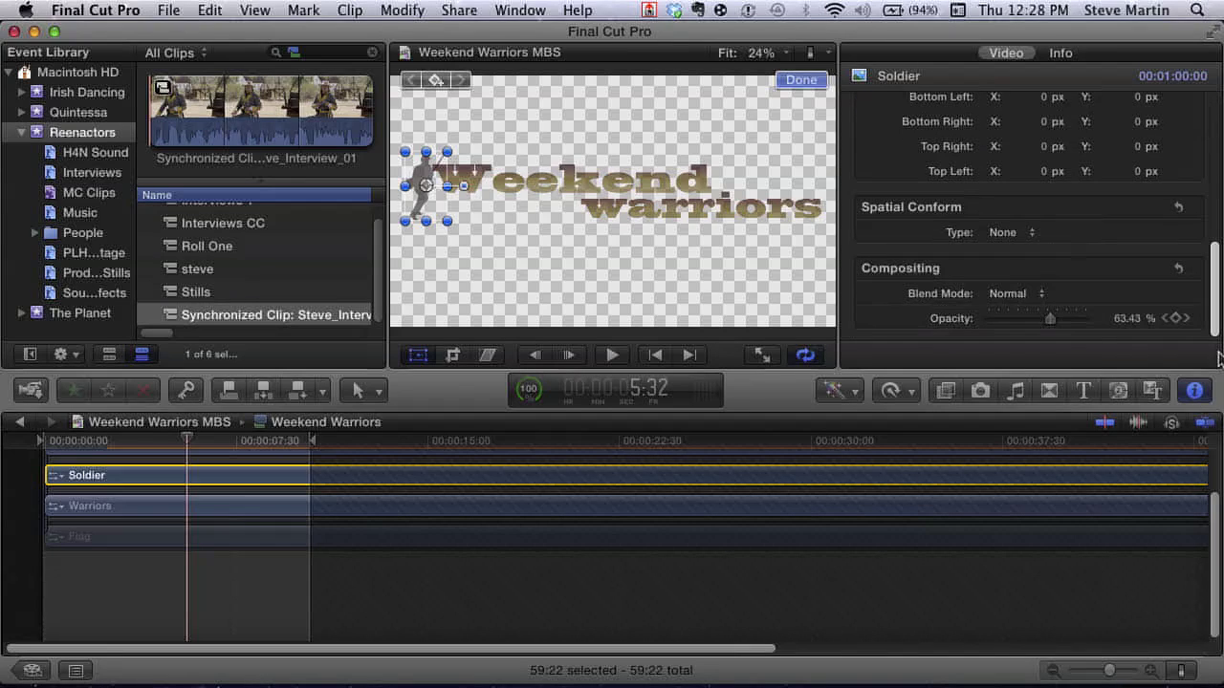
click(1016, 293)
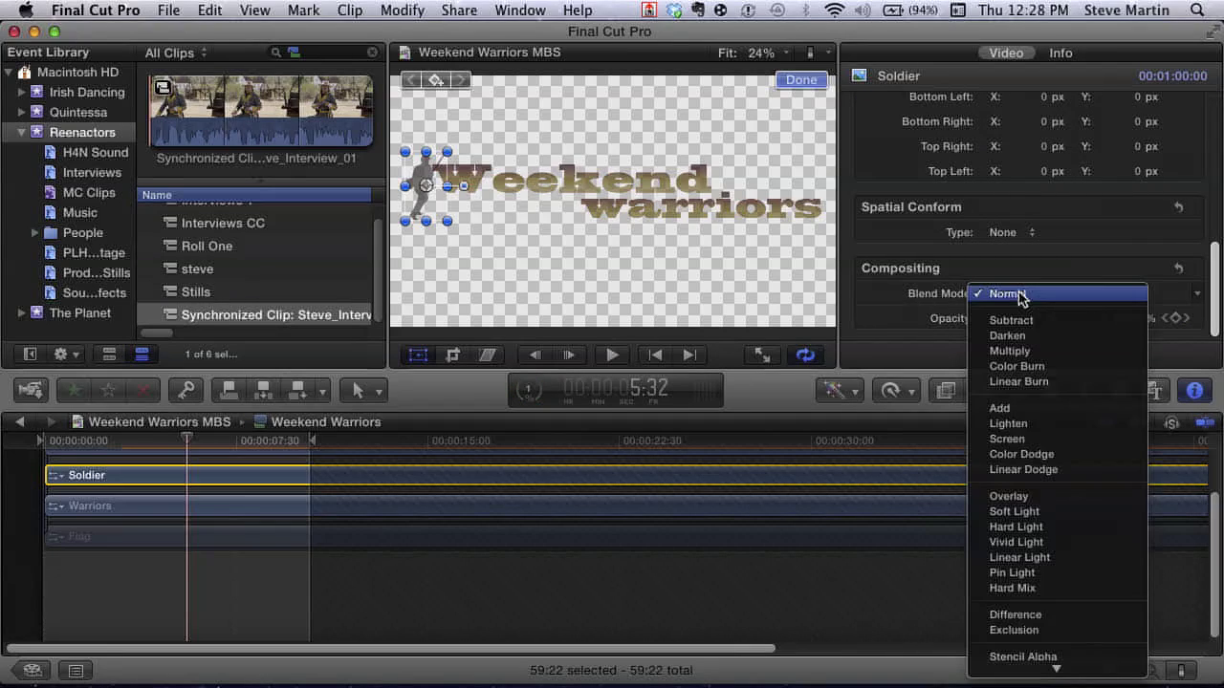
click(967, 255)
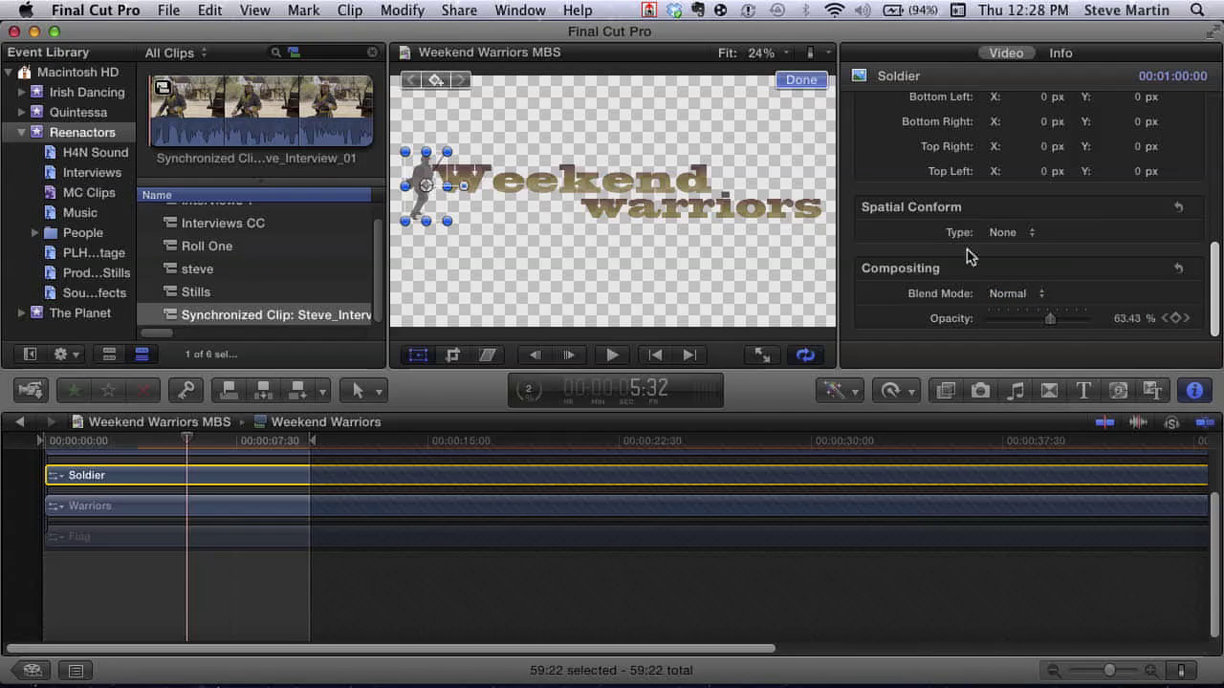